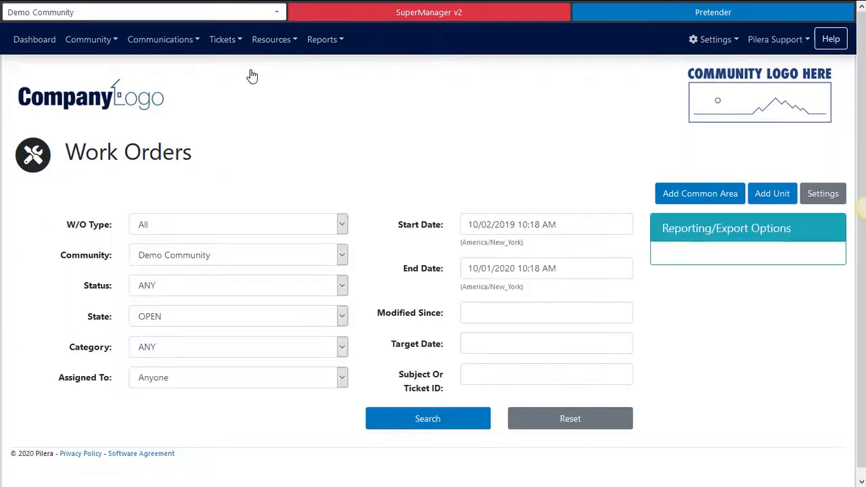
Step: Open the Quick Add Ticket form for the first resident in the Community Occupants list
{"action": "left_click", "coordinate": [103, 45]}
{"action": "left_click", "coordinate": [116, 69]}
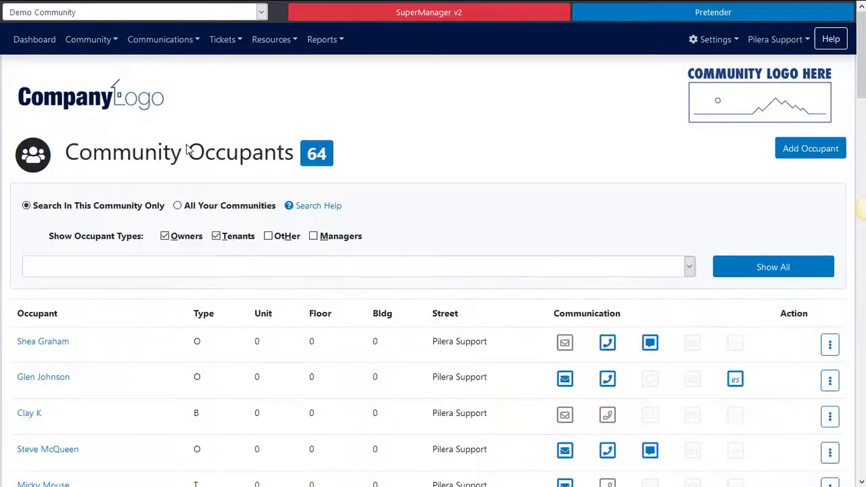
{"action": "left_click", "coordinate": [830, 347]}
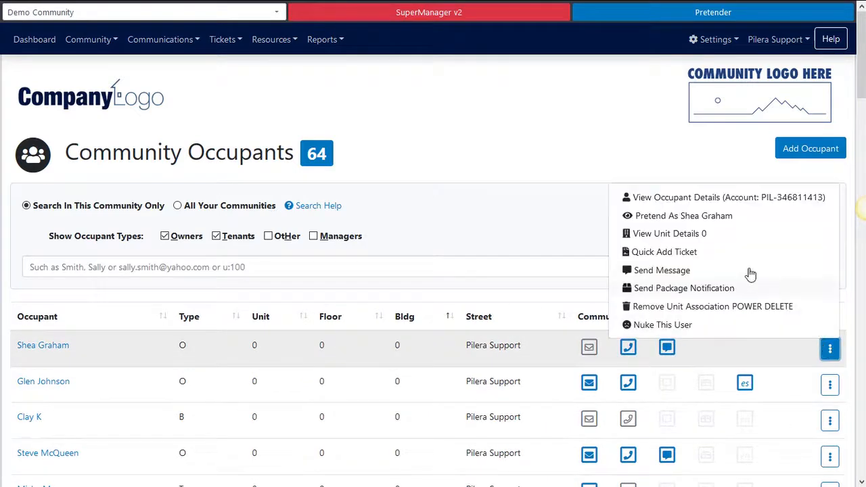
{"action": "left_click", "coordinate": [721, 256]}
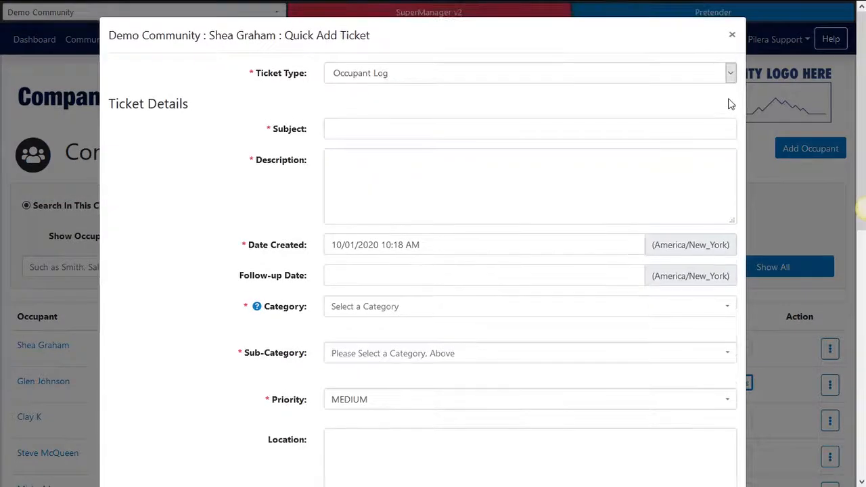
Step: Set the ticket type to Unit Work Order and check the prefilled contact name and phone fields
{"action": "left_click", "coordinate": [730, 75]}
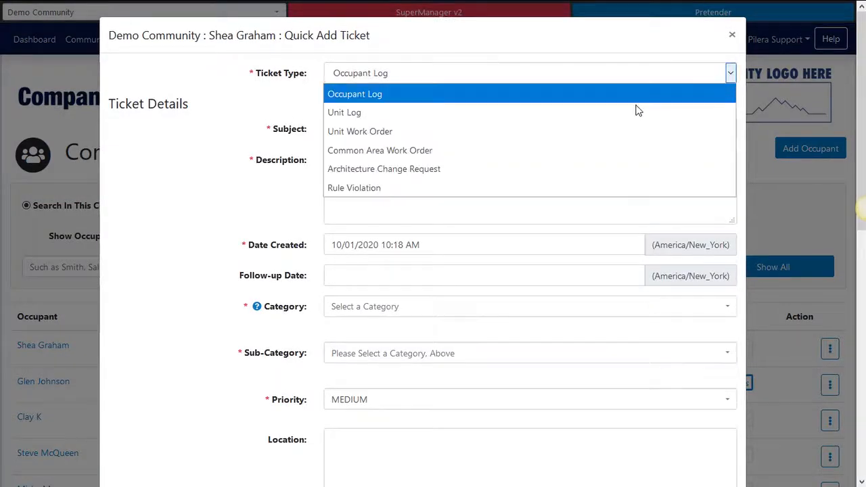
{"action": "left_click", "coordinate": [600, 131]}
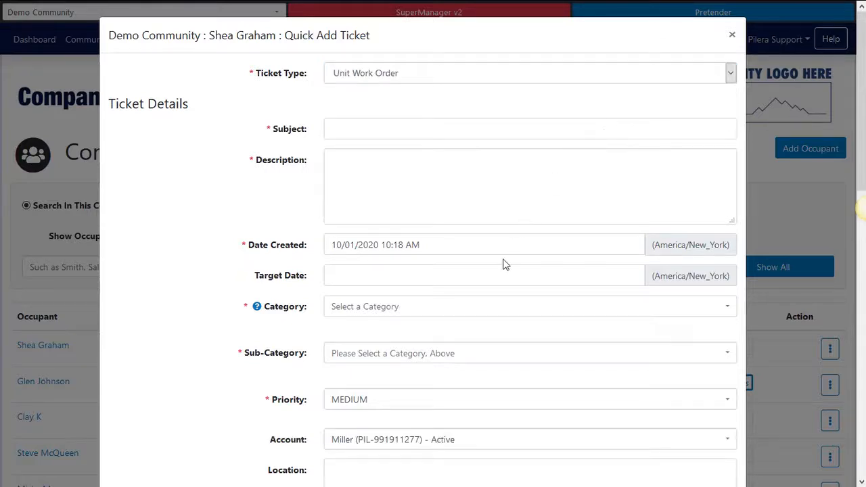
{"action": "scroll", "coordinate": [504, 264], "scroll_direction": "down", "scroll_amount": 3}
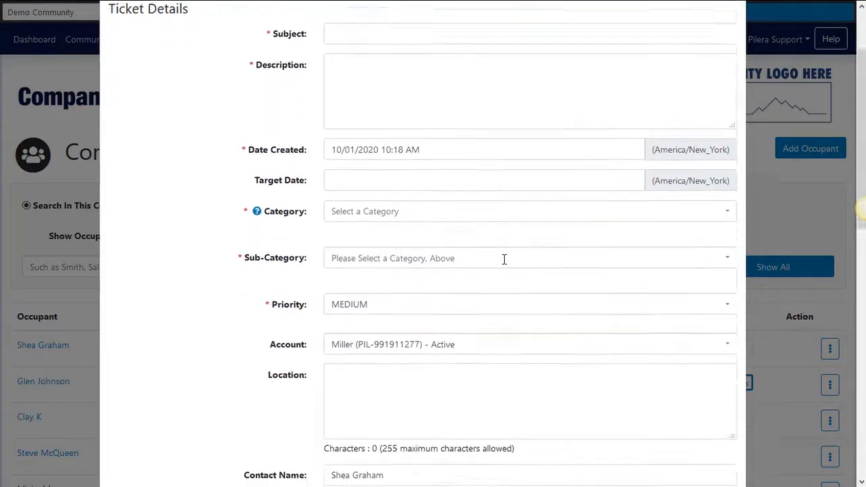
{"action": "scroll", "coordinate": [504, 264], "scroll_direction": "down", "scroll_amount": 1}
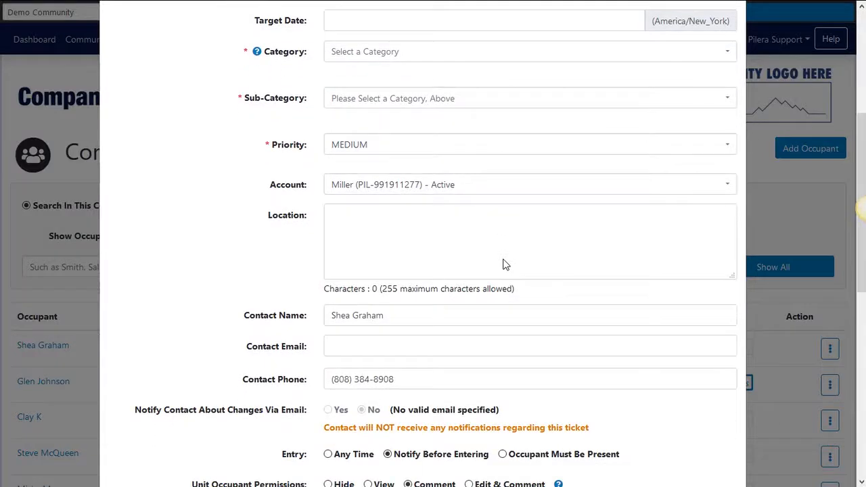
{"action": "left_click", "coordinate": [412, 316]}
{"action": "left_click", "coordinate": [400, 379]}
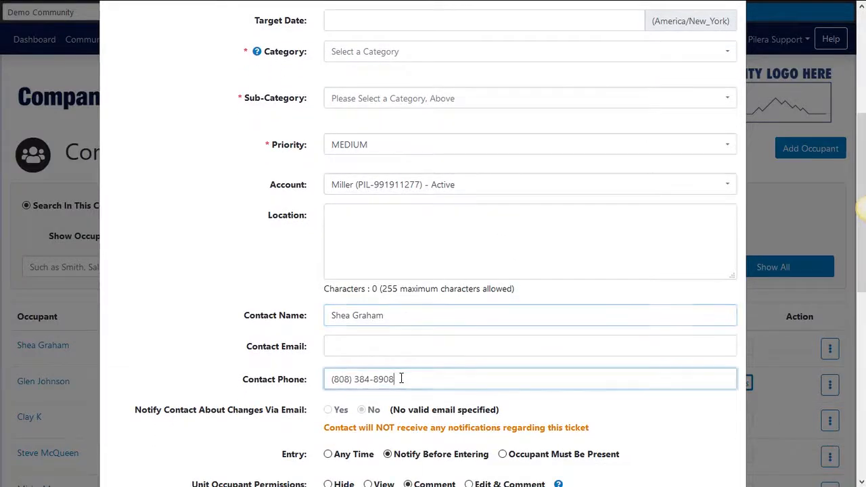
{"action": "scroll", "coordinate": [400, 380], "scroll_direction": "up", "scroll_amount": 3}
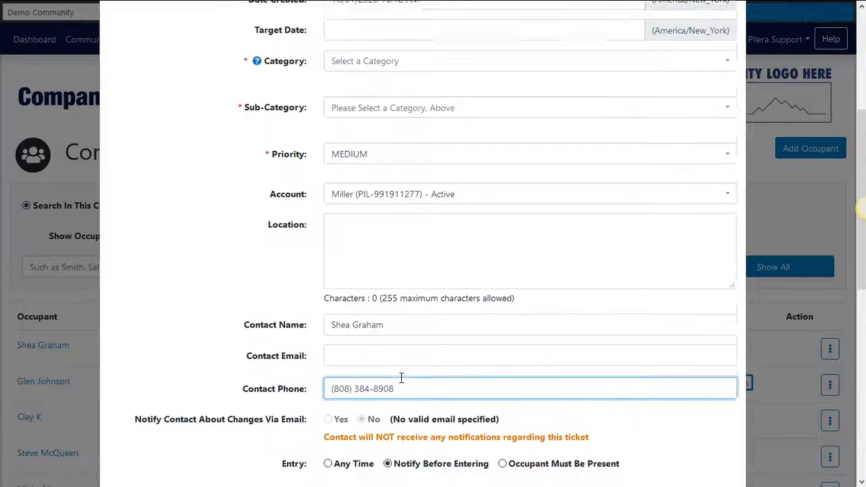
{"action": "scroll", "coordinate": [400, 382], "scroll_direction": "up", "scroll_amount": 1}
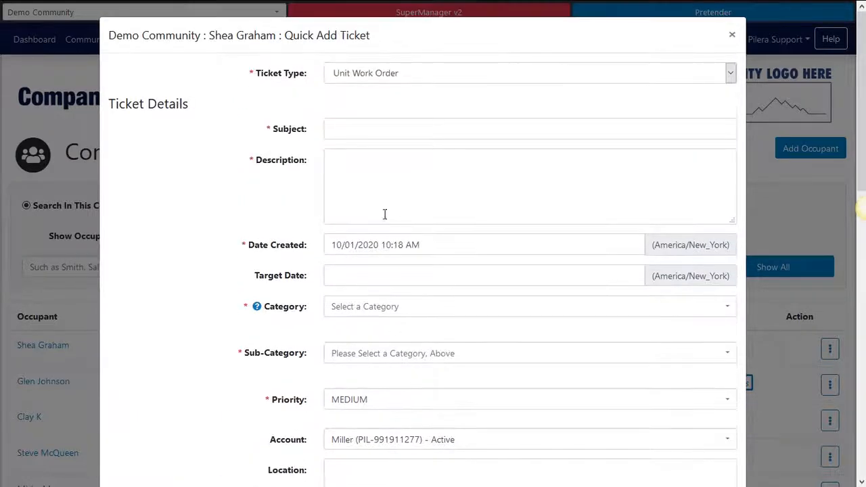
Step: Enter "Pilera Rocks!" as the ticket's subject and copy the same text into the description
{"action": "left_click", "coordinate": [385, 138]}
{"action": "type", "text": "Pilera Rocks!"}
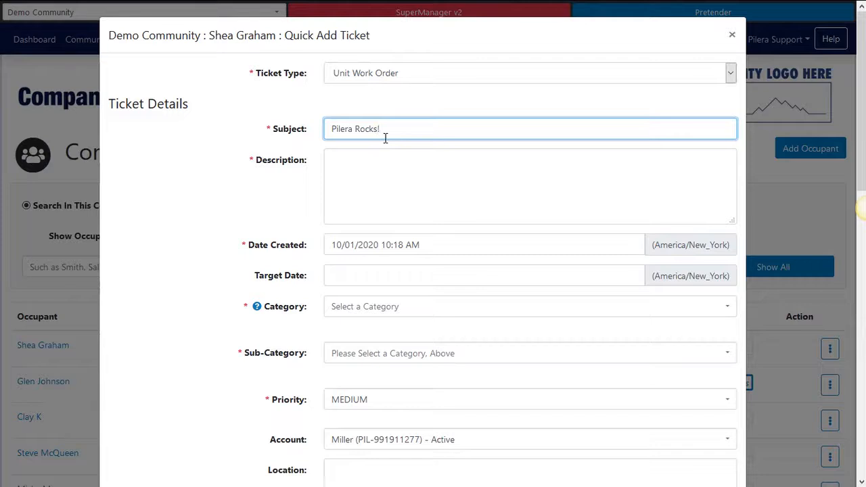
{"action": "left_click_drag", "start_coordinate": [385, 128], "coordinate": [306, 125]}
{"action": "key", "text": "ctrl+c"}
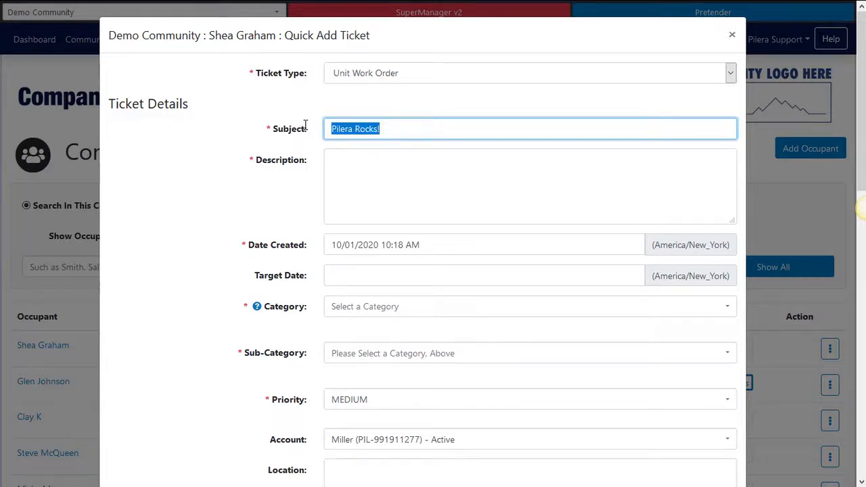
{"action": "left_click", "coordinate": [343, 170]}
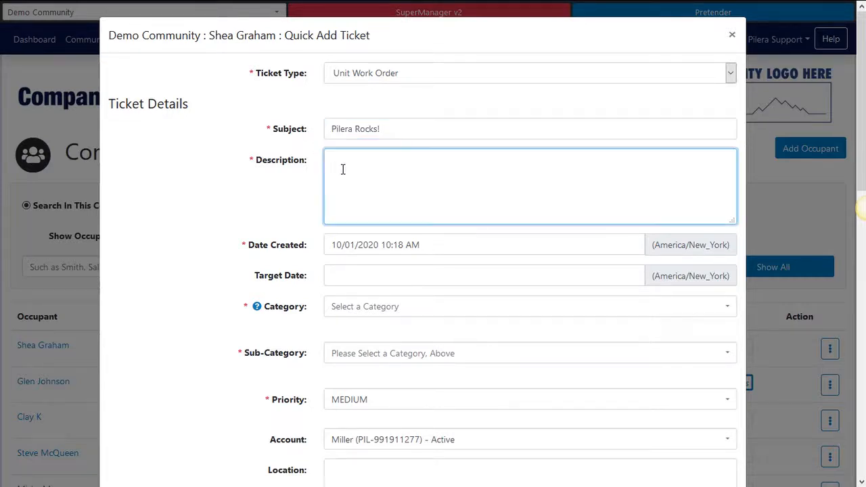
{"action": "key", "text": "ctrl+v"}
Step: Set the category to Building Repair, the sub-category to Deck Repair and the priority to URGENT
{"action": "left_click", "coordinate": [366, 308]}
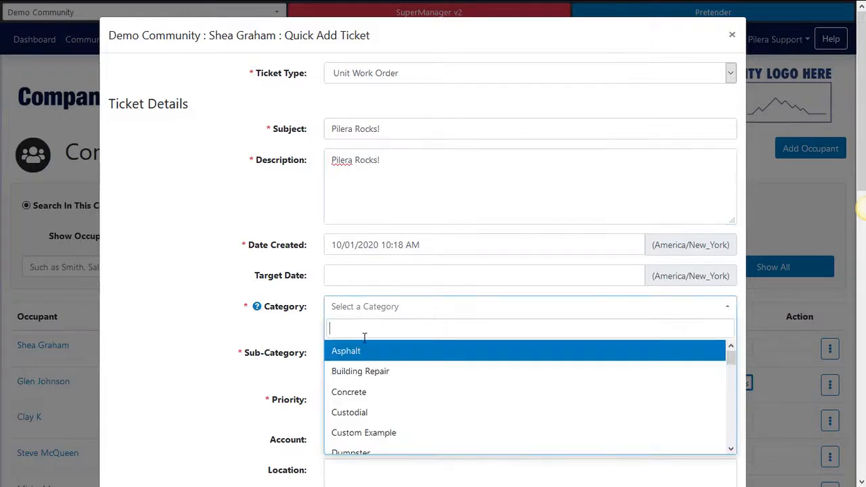
{"action": "left_click", "coordinate": [362, 372]}
{"action": "left_click", "coordinate": [375, 354]}
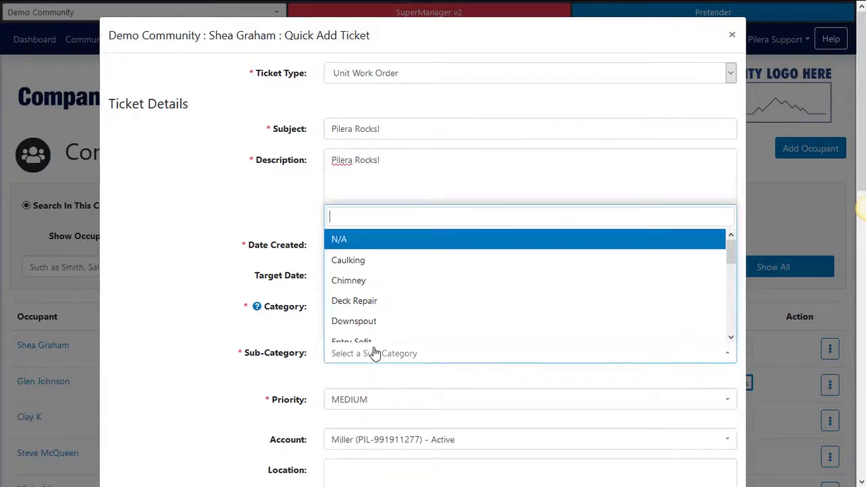
{"action": "left_click", "coordinate": [355, 301]}
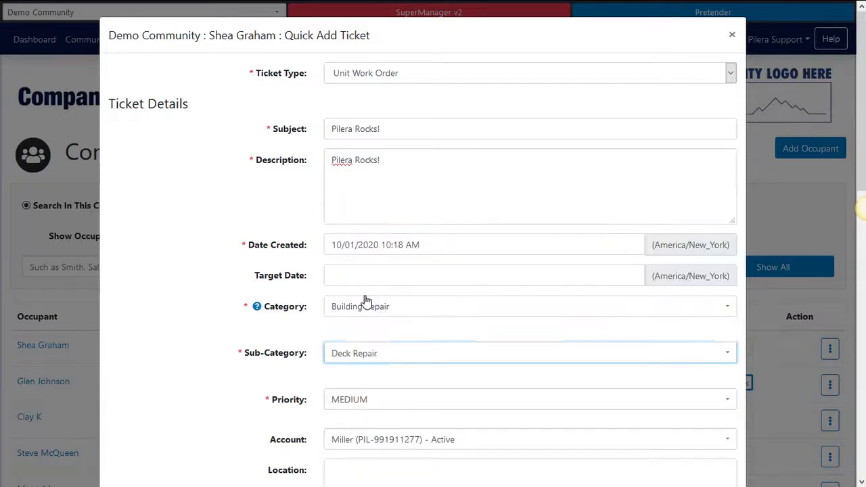
{"action": "left_click", "coordinate": [363, 404]}
{"action": "left_click", "coordinate": [368, 384]}
Step: Fill in the contact's e-mail address and enable notifying the contact about changes via email
{"action": "scroll", "coordinate": [369, 387], "scroll_direction": "down", "scroll_amount": 2}
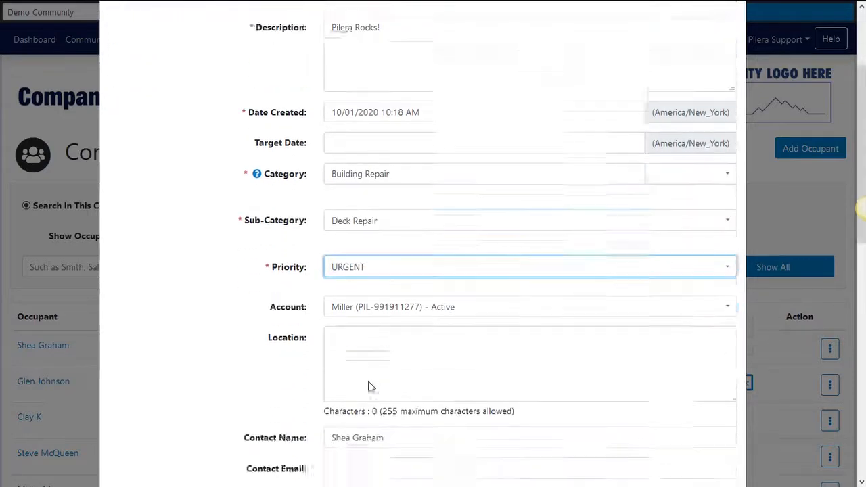
{"action": "scroll", "coordinate": [369, 387], "scroll_direction": "down", "scroll_amount": 2}
{"action": "left_click", "coordinate": [364, 216]}
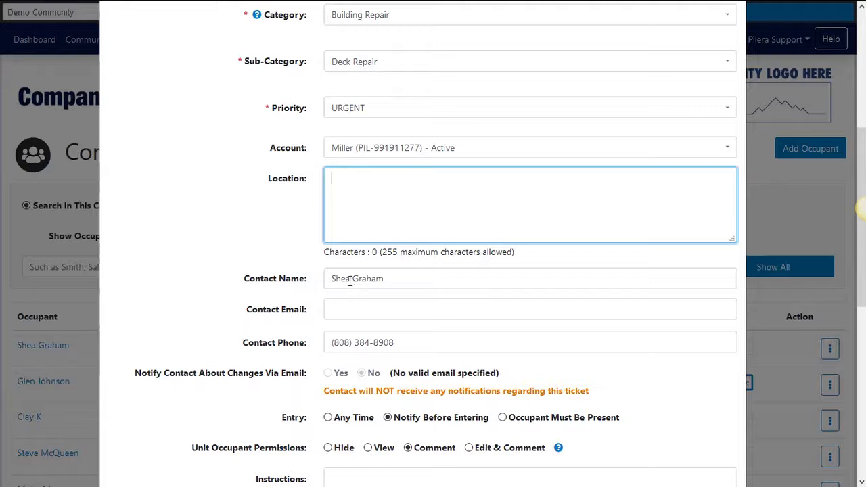
{"action": "left_click", "coordinate": [351, 308]}
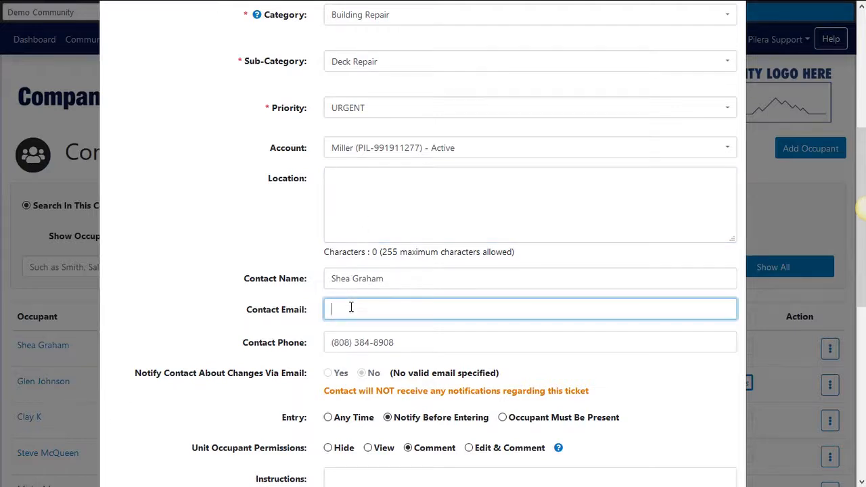
{"action": "type", "text": "email@e"}
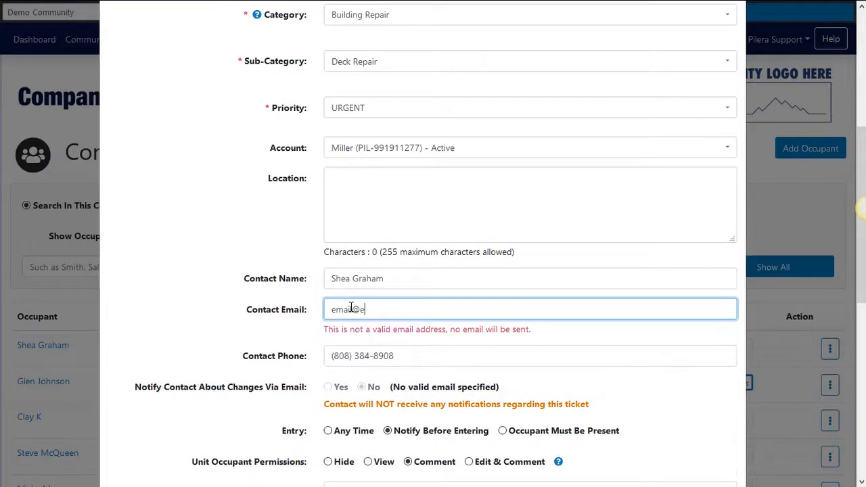
{"action": "type", "text": "mail.com"}
{"action": "scroll", "coordinate": [351, 308], "scroll_direction": "down", "scroll_amount": 2}
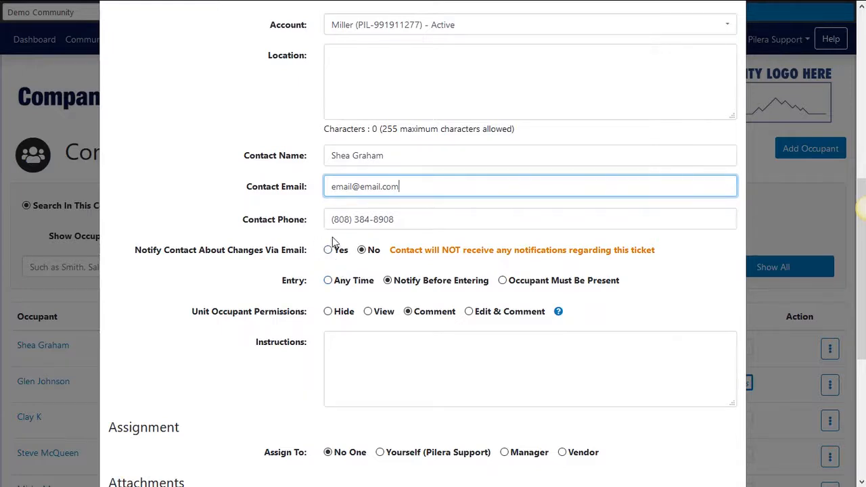
{"action": "left_click", "coordinate": [328, 252]}
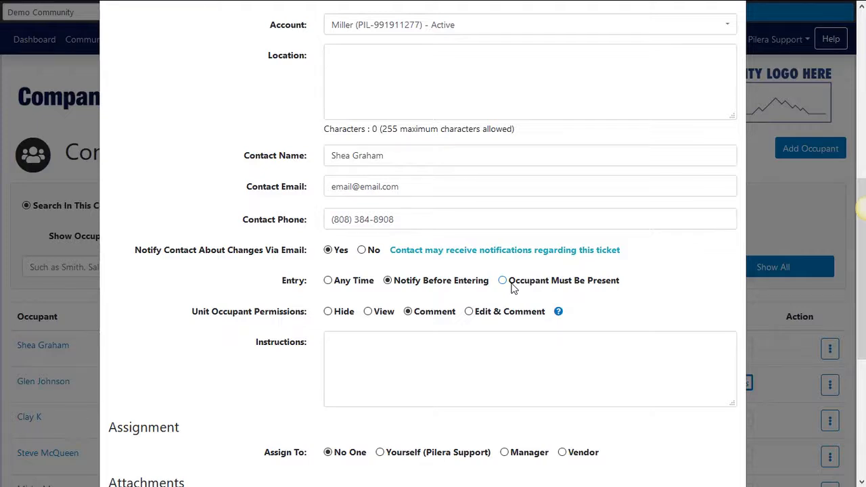
Step: Allow unit entry at Any Time and leave the Instructions field blank
{"action": "left_click", "coordinate": [329, 282]}
{"action": "scroll", "coordinate": [418, 306], "scroll_direction": "down", "scroll_amount": 1}
{"action": "left_click", "coordinate": [417, 302]}
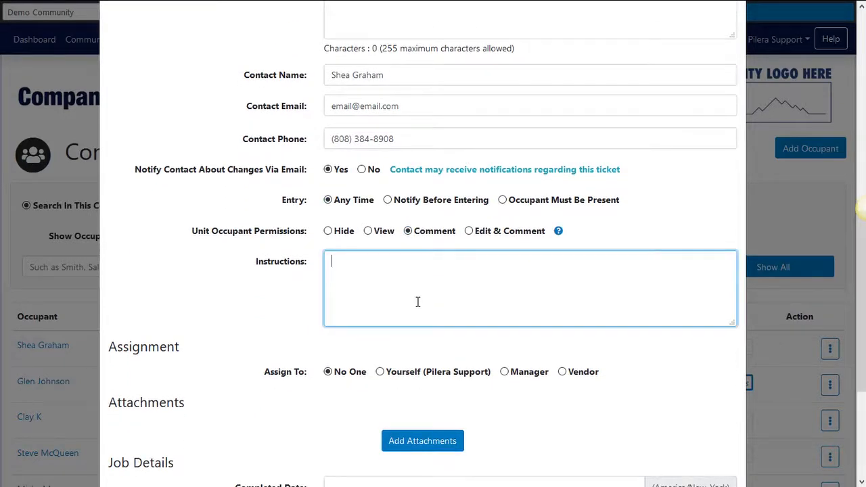
{"action": "scroll", "coordinate": [418, 302], "scroll_direction": "down", "scroll_amount": 2}
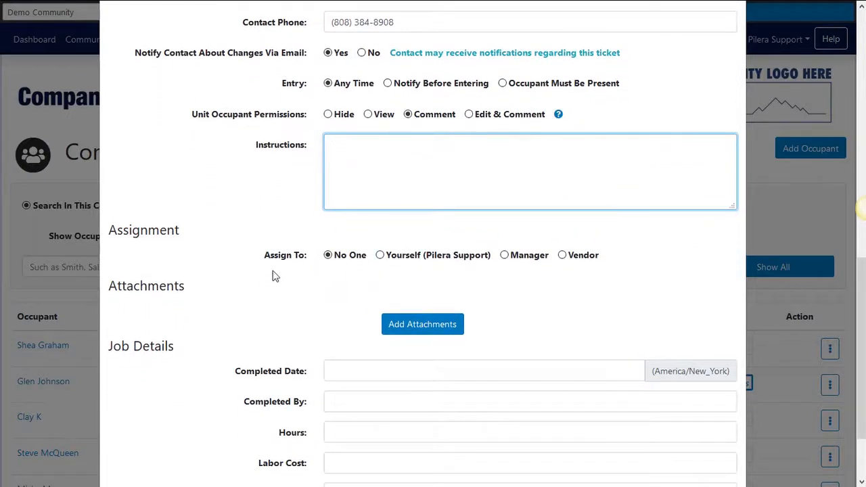
Step: Look at the Manager assignment choices, and assign the ticket to Vendor instead, opening the vendor selection list
{"action": "left_click", "coordinate": [505, 256]}
{"action": "left_click", "coordinate": [492, 287]}
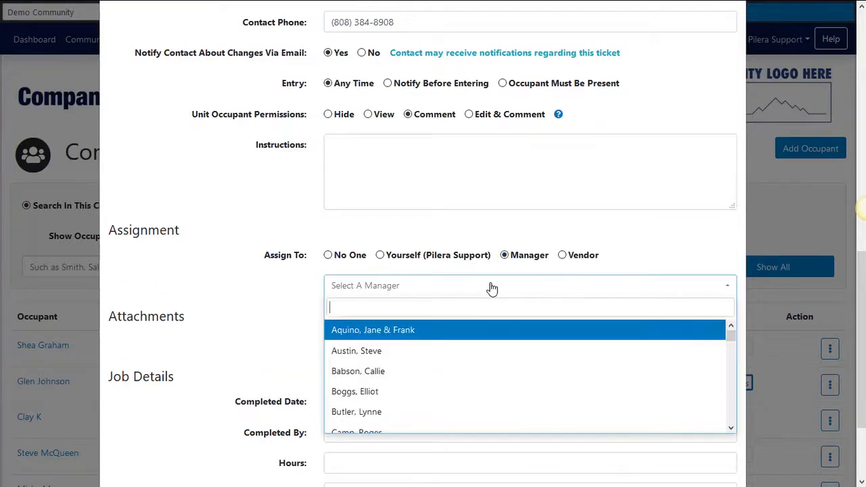
{"action": "left_click", "coordinate": [564, 260]}
{"action": "left_click", "coordinate": [563, 258]}
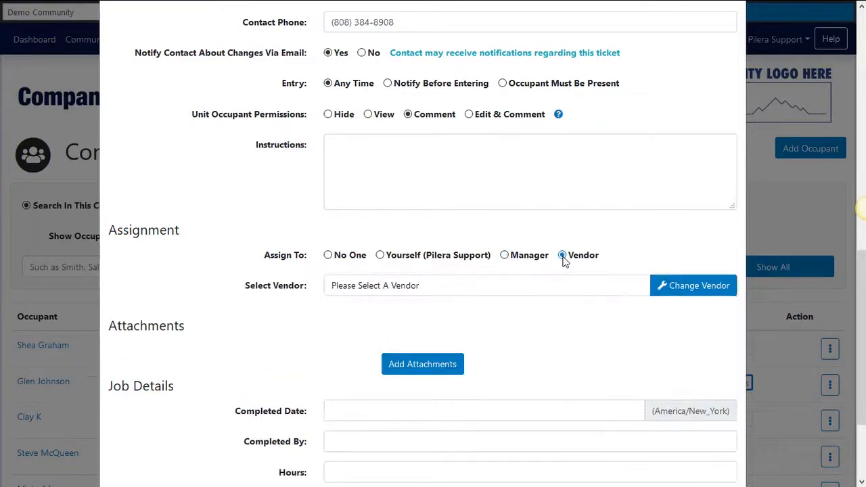
{"action": "left_click", "coordinate": [541, 288]}
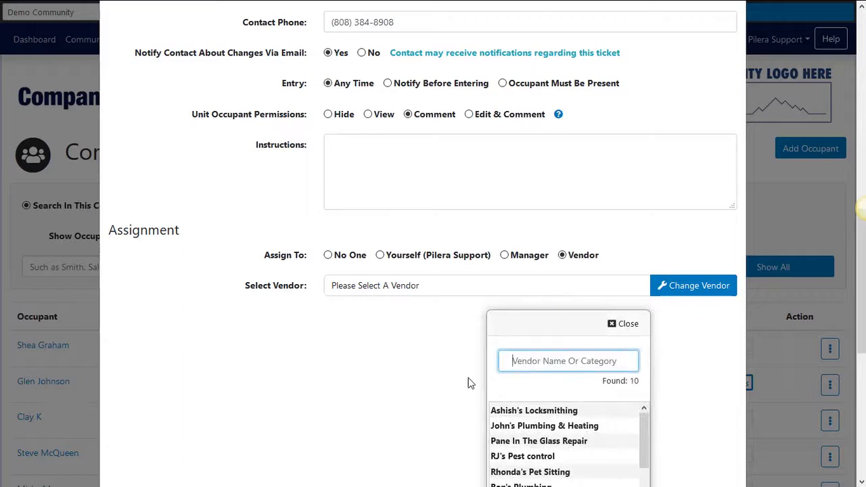
Step: Read through the notification e-mail about the changed work order assignment
{"action": "scroll", "coordinate": [472, 384], "scroll_direction": "down", "scroll_amount": 3}
{"action": "scroll", "coordinate": [528, 305], "scroll_direction": "down", "scroll_amount": 2}
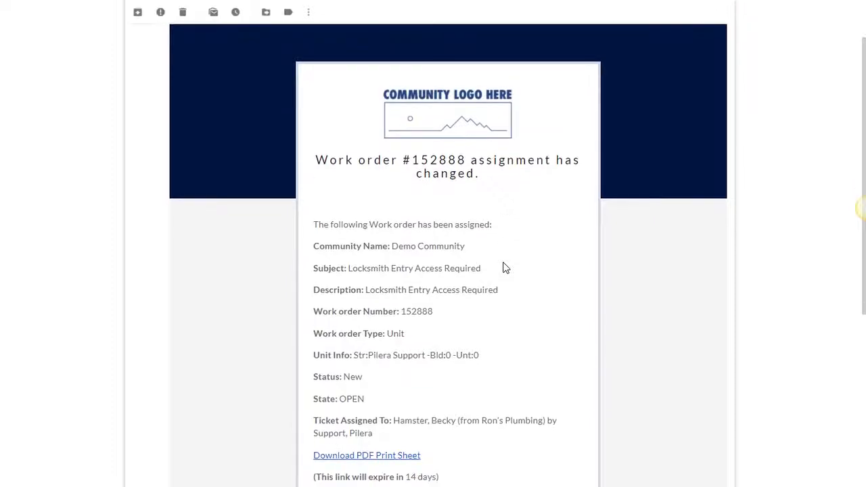
{"action": "scroll", "coordinate": [504, 268], "scroll_direction": "down", "scroll_amount": 2}
{"action": "scroll", "coordinate": [504, 268], "scroll_direction": "down", "scroll_amount": 1}
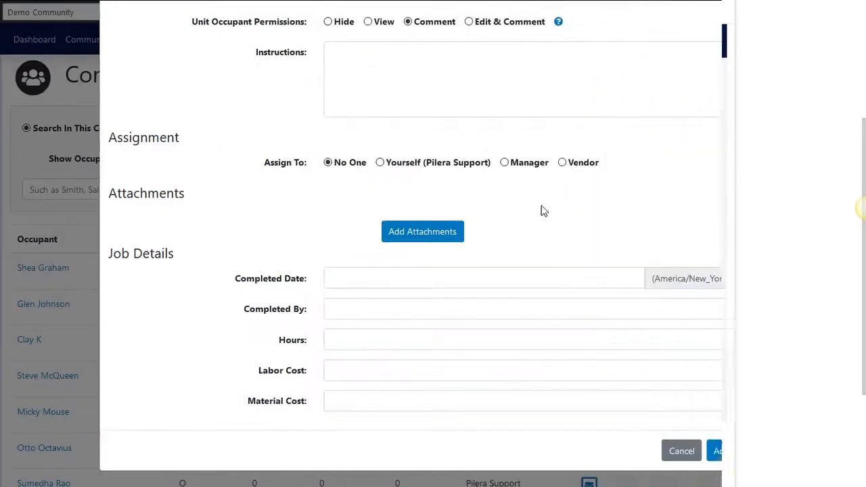
Step: Open the ticket's attachment upload area and review the supported file rules and the Job Details fields
{"action": "left_click", "coordinate": [443, 233]}
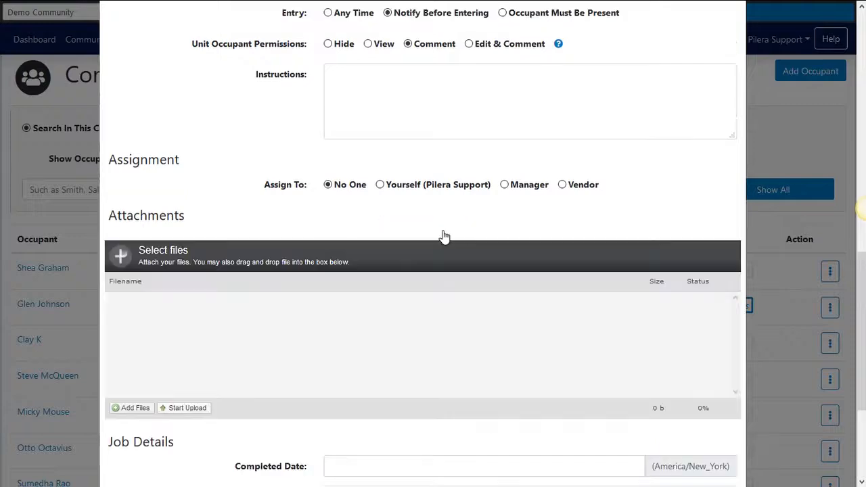
{"action": "scroll", "coordinate": [443, 235], "scroll_direction": "down", "scroll_amount": 3}
{"action": "scroll", "coordinate": [443, 235], "scroll_direction": "down", "scroll_amount": 2}
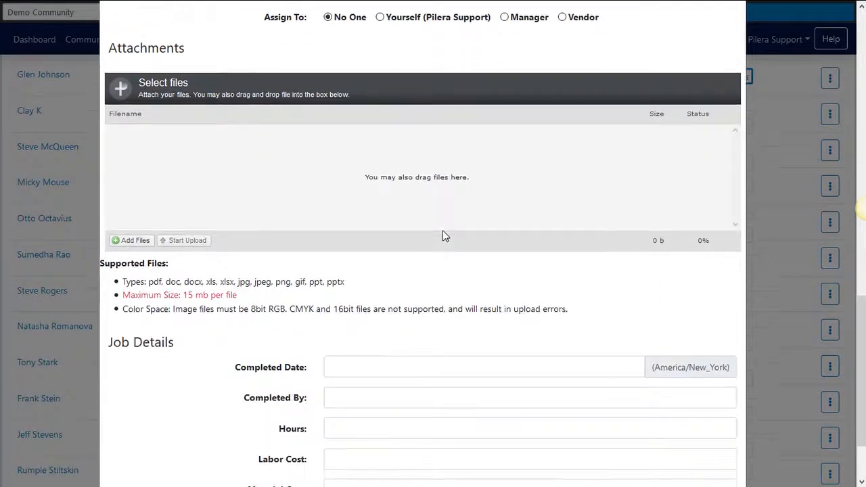
{"action": "scroll", "coordinate": [442, 230], "scroll_direction": "down", "scroll_amount": 1}
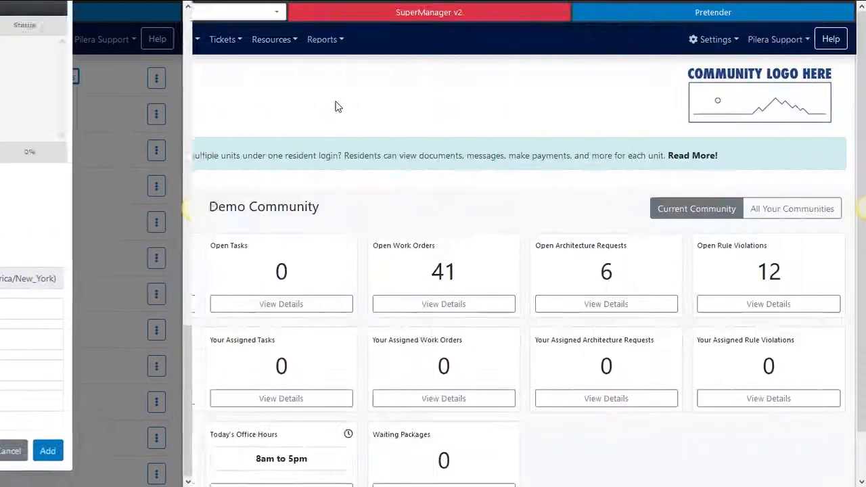
Step: Open the Work Orders search page and filter the work order type to Unit
{"action": "left_click", "coordinate": [226, 47]}
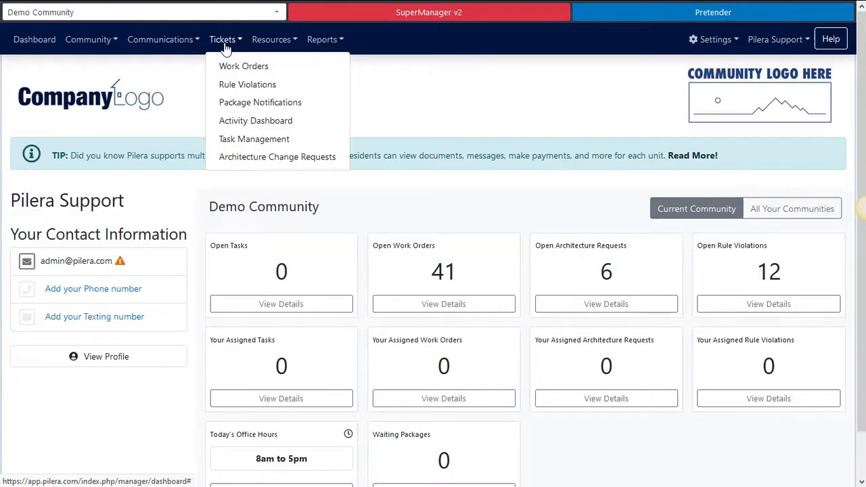
{"action": "left_click", "coordinate": [280, 68]}
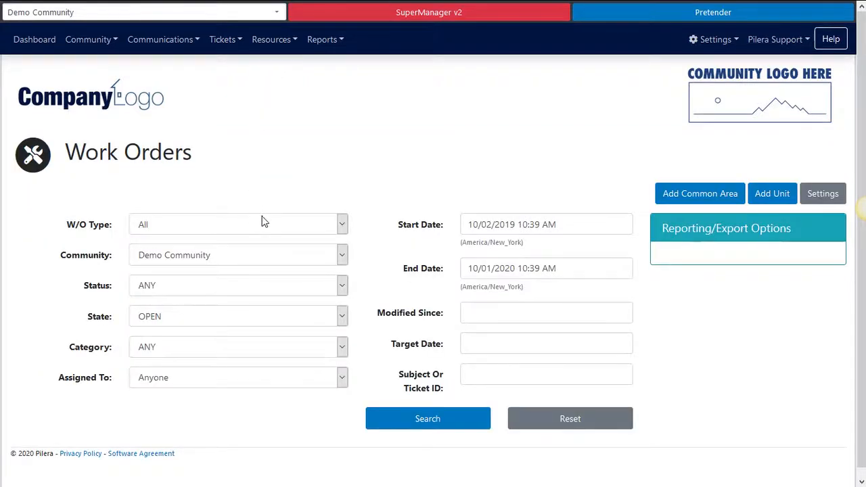
{"action": "left_click", "coordinate": [264, 225]}
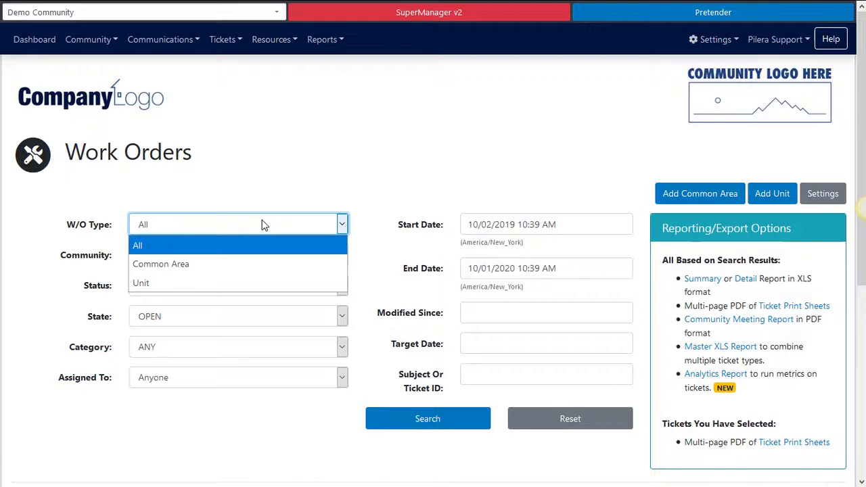
{"action": "left_click", "coordinate": [254, 285]}
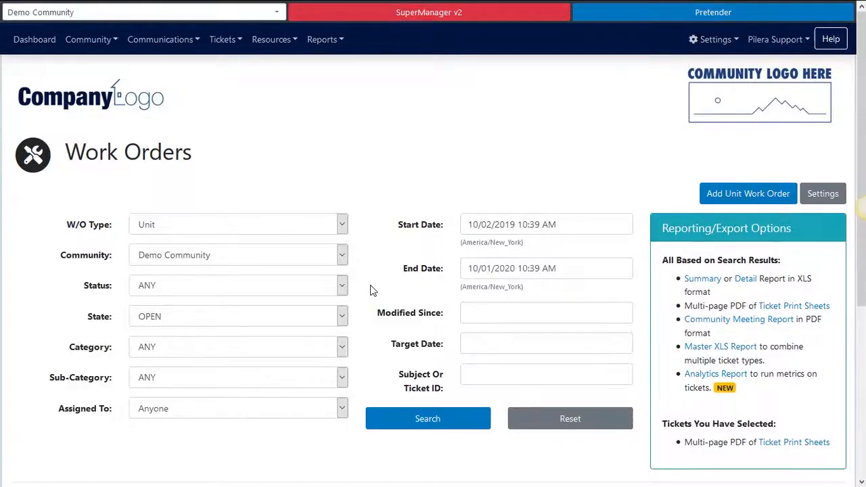
Step: Filter the work orders to those assigned to Vendors and look through the community choices
{"action": "left_click", "coordinate": [342, 410]}
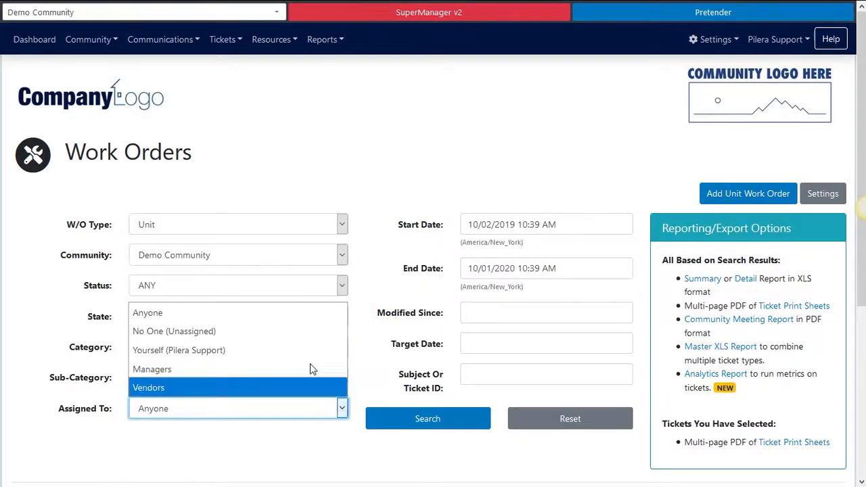
{"action": "left_click", "coordinate": [301, 388]}
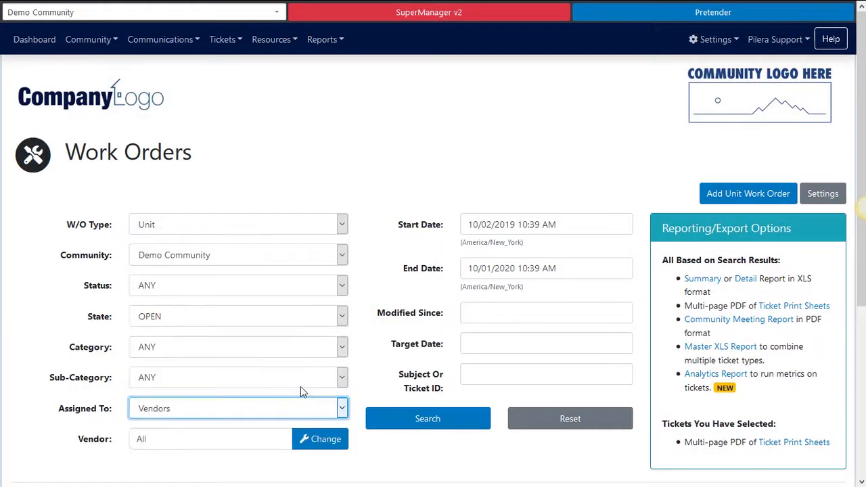
{"action": "left_click", "coordinate": [276, 436]}
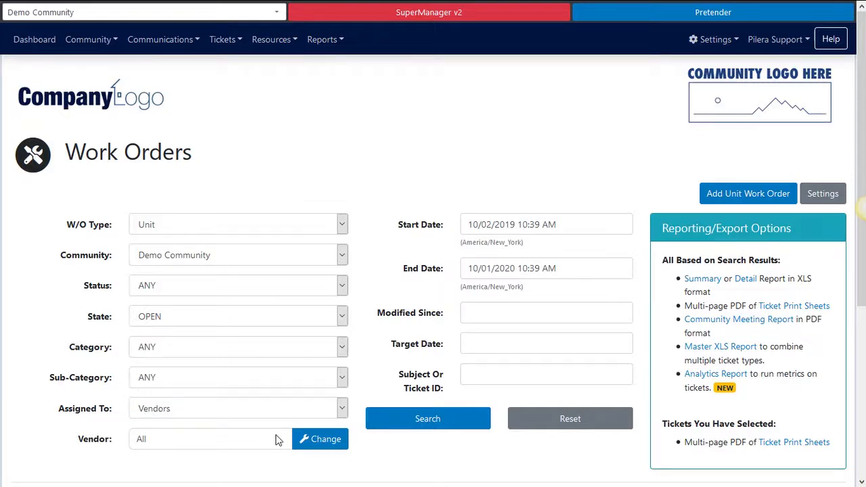
{"action": "left_click", "coordinate": [258, 254]}
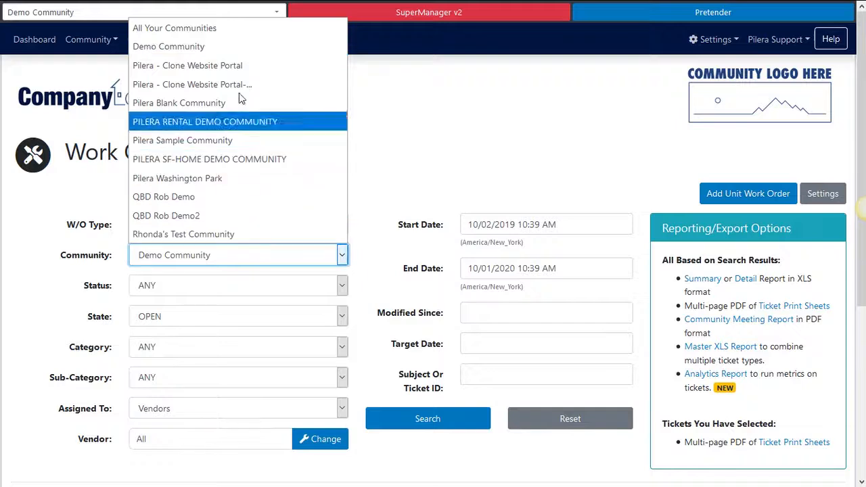
{"action": "left_click", "coordinate": [229, 46]}
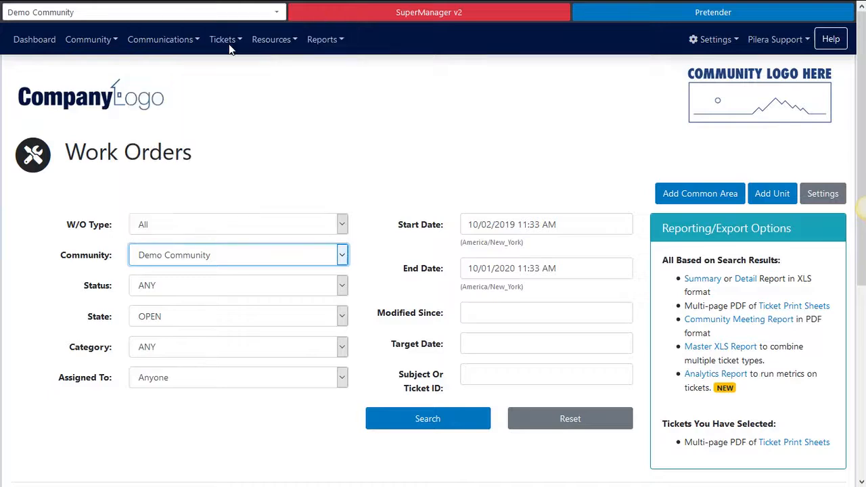
Step: Review the work order results and report options, briefly selecting and deselecting the "New flower garden" ticket
{"action": "scroll", "coordinate": [364, 315], "scroll_direction": "down", "scroll_amount": 2}
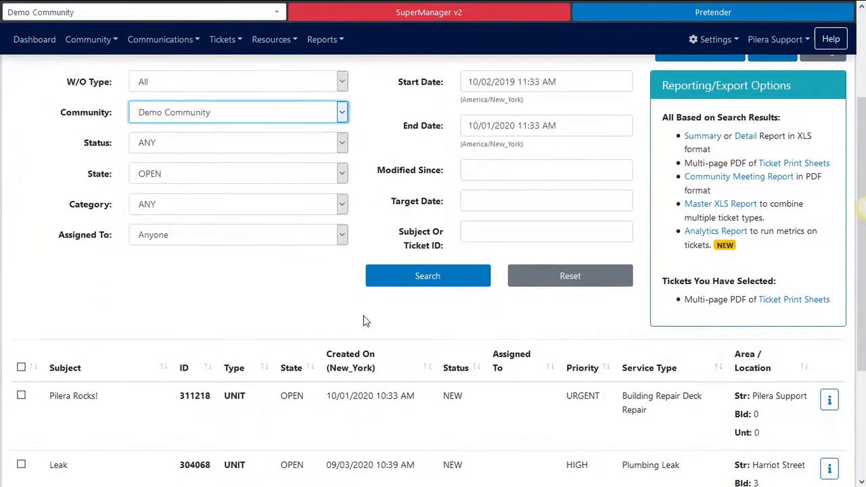
{"action": "scroll", "coordinate": [363, 321], "scroll_direction": "up", "scroll_amount": 1}
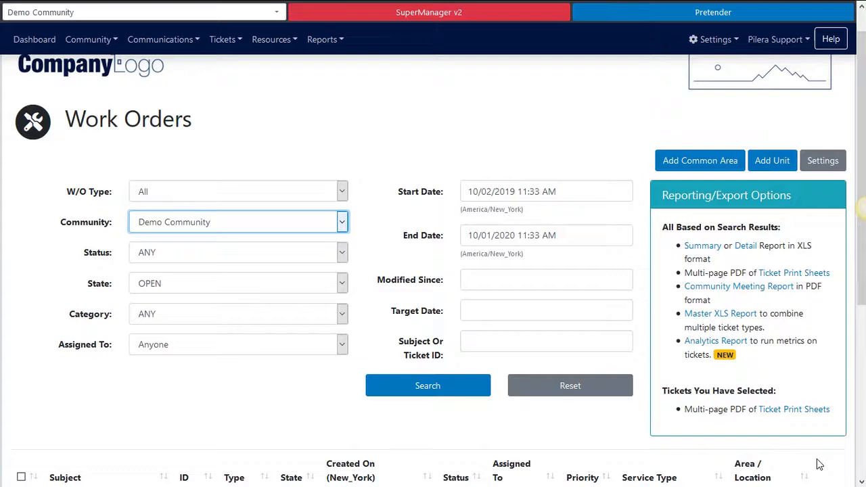
{"action": "scroll", "coordinate": [819, 465], "scroll_direction": "down", "scroll_amount": 3}
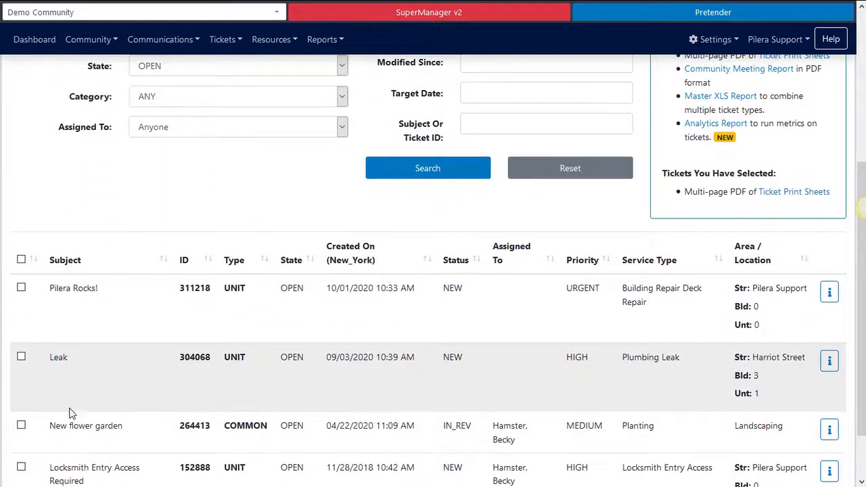
{"action": "left_click", "coordinate": [21, 425]}
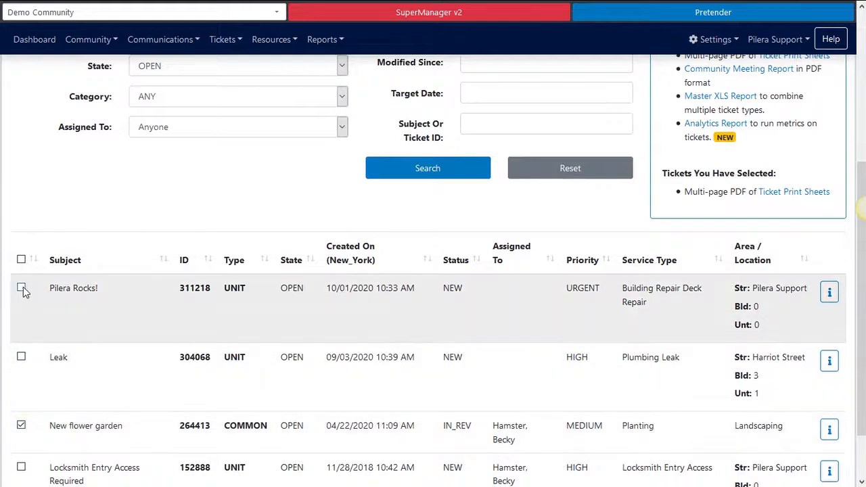
{"action": "left_click", "coordinate": [21, 425]}
Step: Open the details of the "Pilera Rocks!" work order, expand its work details and review the ticket information and actions
{"action": "left_click", "coordinate": [831, 292]}
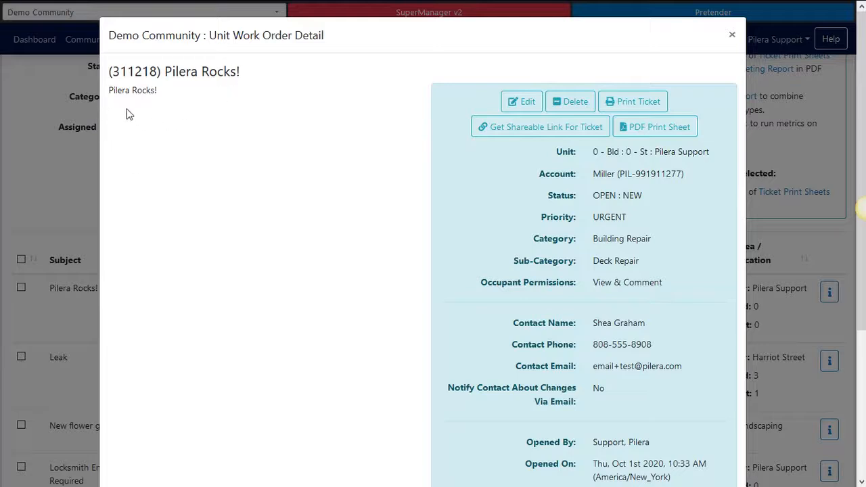
{"action": "scroll", "coordinate": [232, 222], "scroll_direction": "down", "scroll_amount": 3}
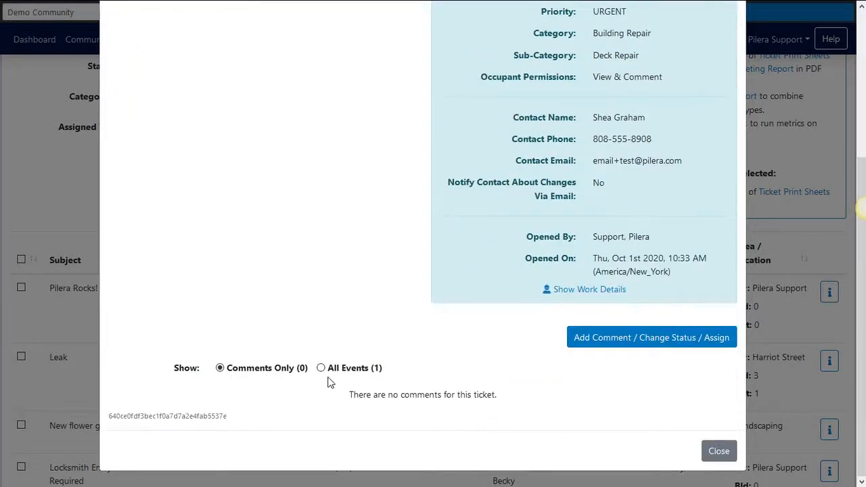
{"action": "left_click", "coordinate": [580, 291]}
{"action": "scroll", "coordinate": [580, 291], "scroll_direction": "down", "scroll_amount": 2}
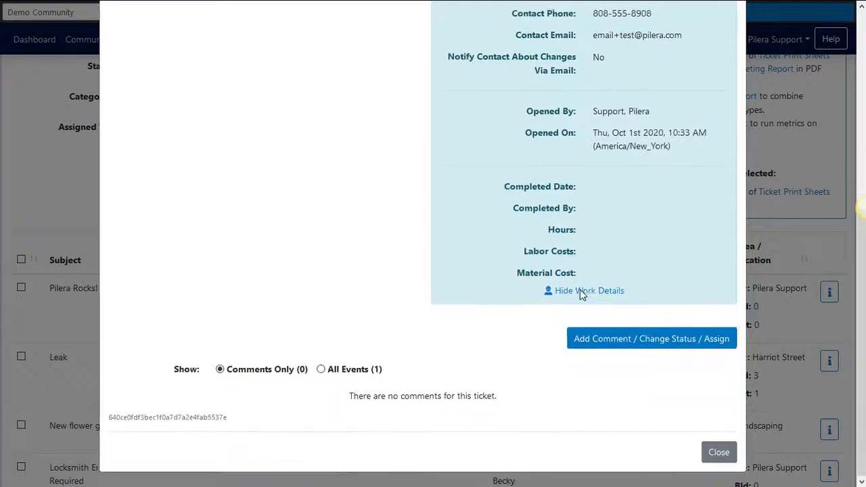
{"action": "scroll", "coordinate": [580, 295], "scroll_direction": "up", "scroll_amount": 5}
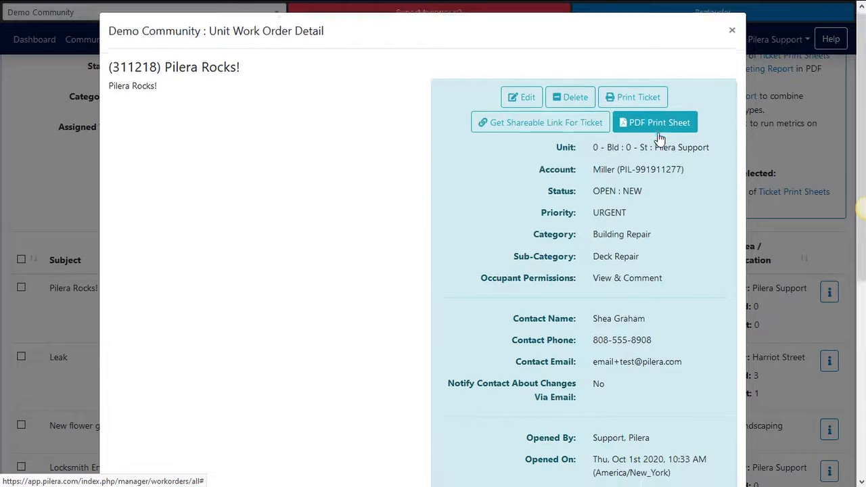
{"action": "scroll", "coordinate": [659, 138], "scroll_direction": "down", "scroll_amount": 4}
{"action": "scroll", "coordinate": [658, 133], "scroll_direction": "down", "scroll_amount": 2}
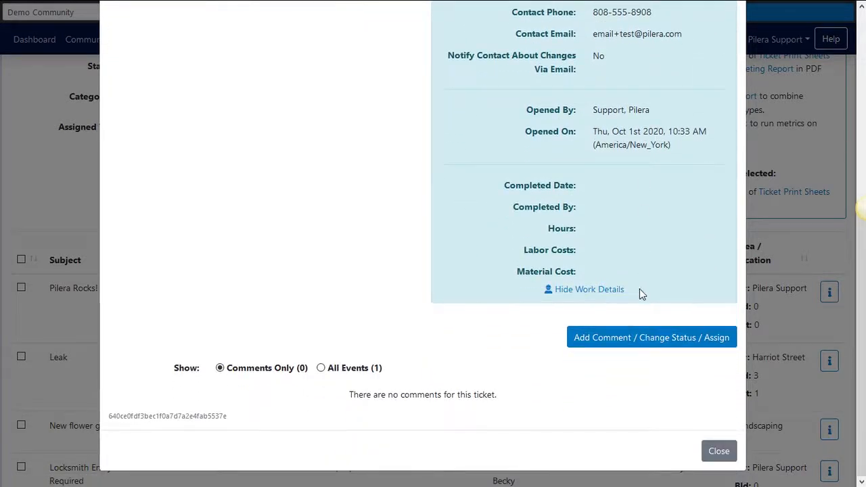
Step: Start a new comment on the ticket with status IN_PROGRESS and assignment to Manager, and look at the manager choices
{"action": "left_click", "coordinate": [647, 341]}
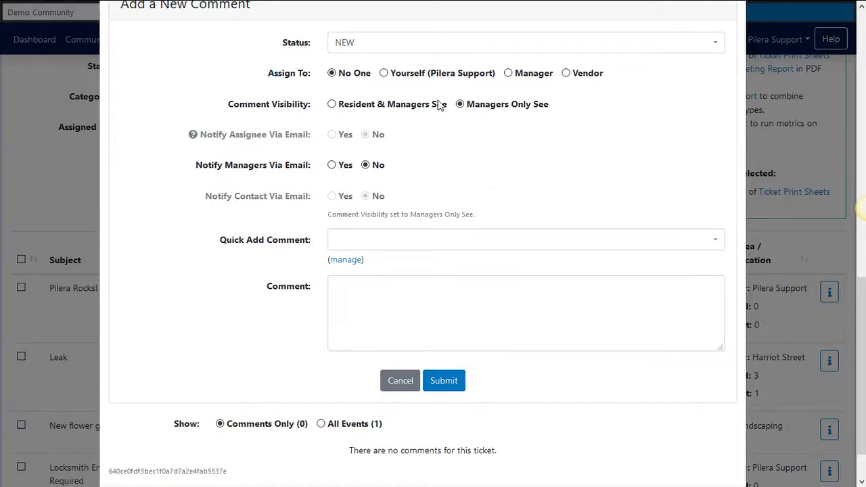
{"action": "left_click", "coordinate": [510, 52]}
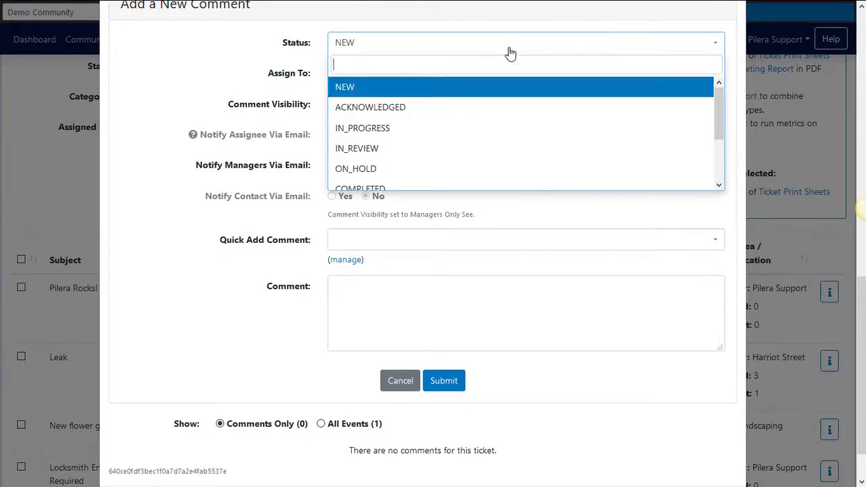
{"action": "left_click", "coordinate": [479, 129]}
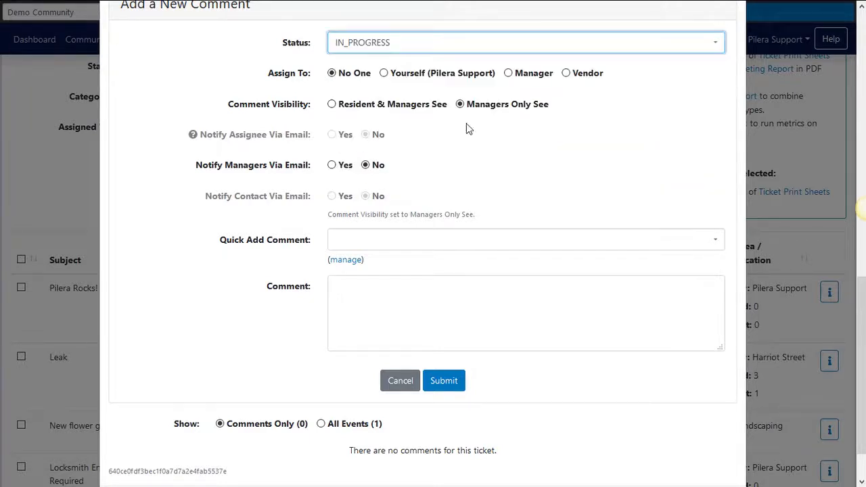
{"action": "left_click", "coordinate": [510, 75]}
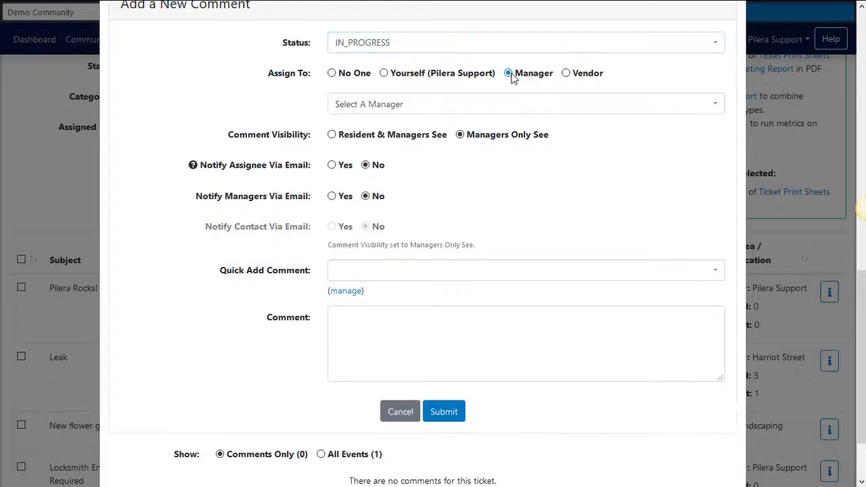
{"action": "left_click", "coordinate": [513, 103]}
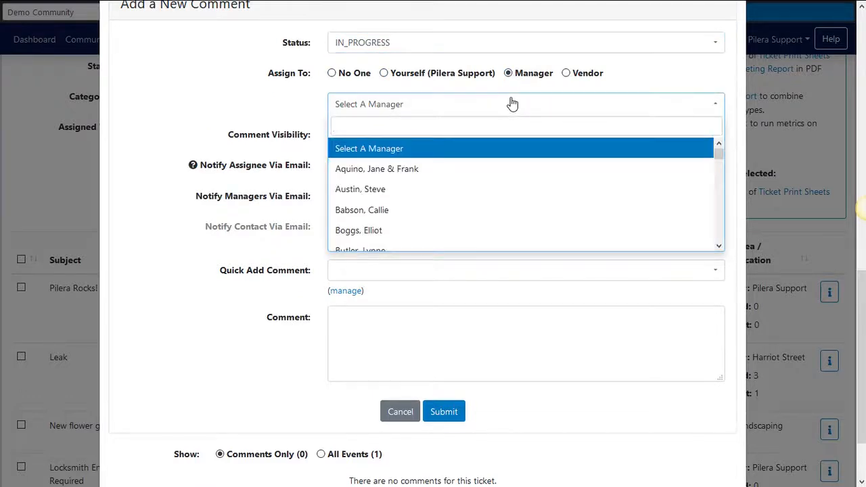
{"action": "left_click", "coordinate": [512, 104]}
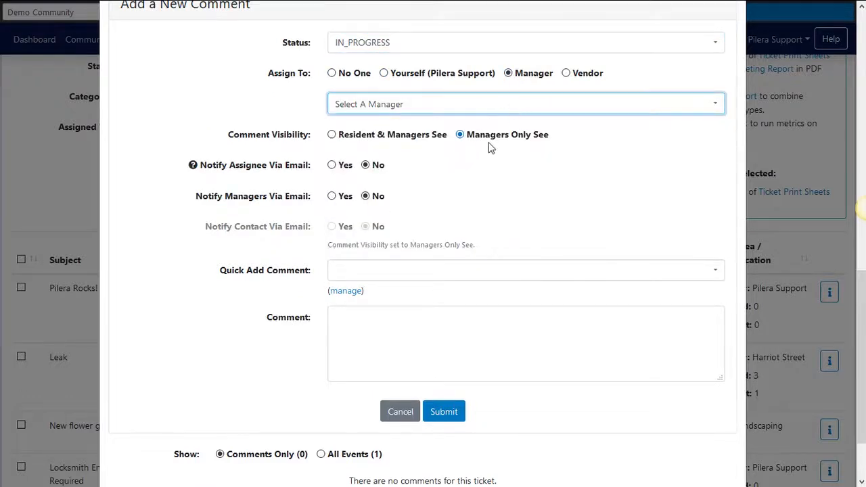
Step: Set the comment visibility to Resident & Managers See and turn on e-mail notification for managers
{"action": "left_click", "coordinate": [332, 136]}
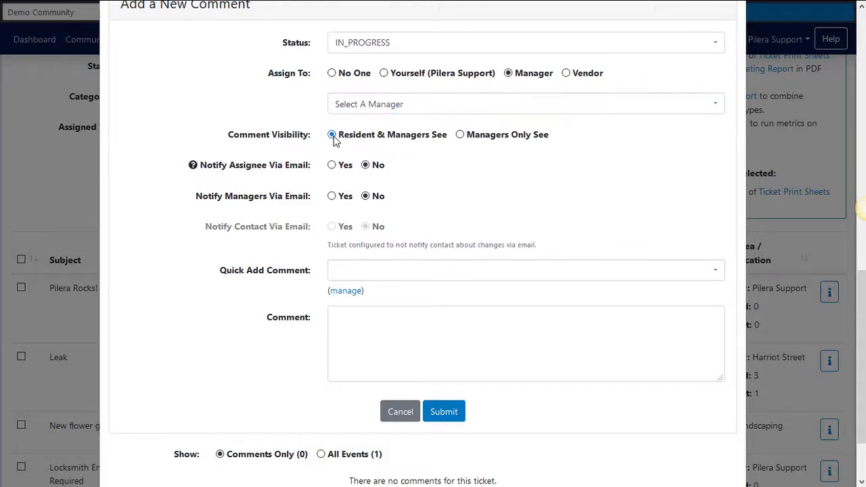
{"action": "left_click", "coordinate": [332, 196]}
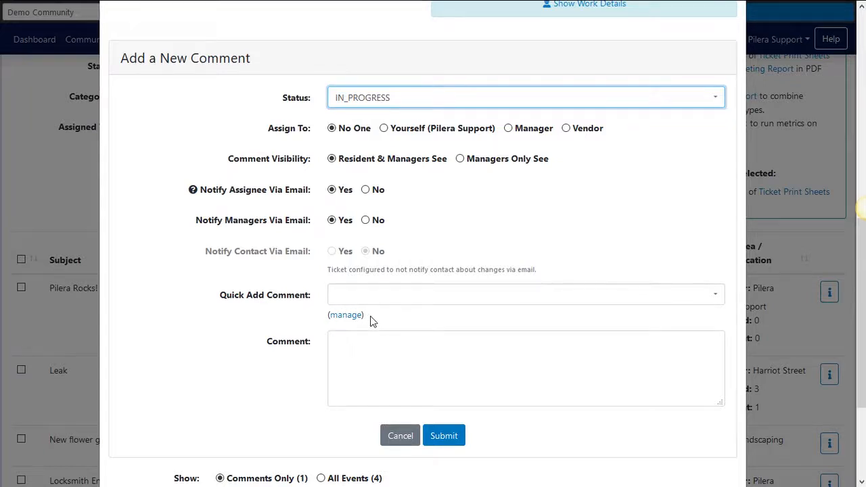
Step: Show all events for the ticket and read through its comment and status history
{"action": "scroll", "coordinate": [371, 321], "scroll_direction": "down", "scroll_amount": 3}
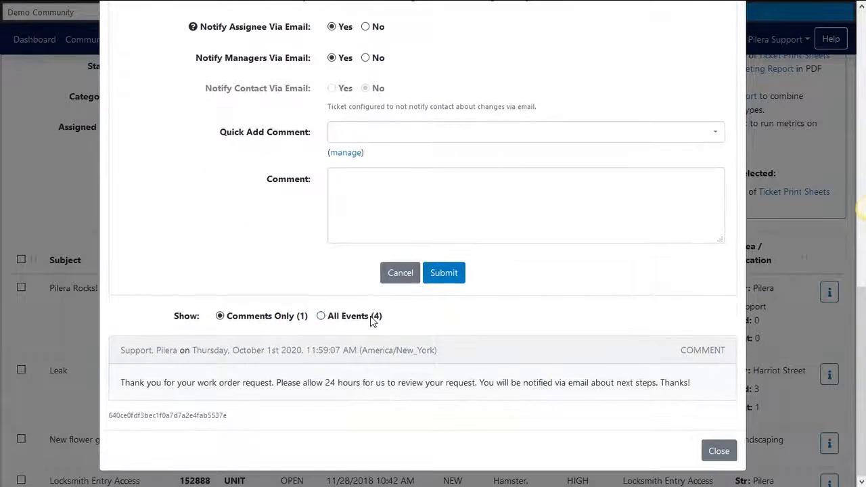
{"action": "left_click", "coordinate": [321, 316]}
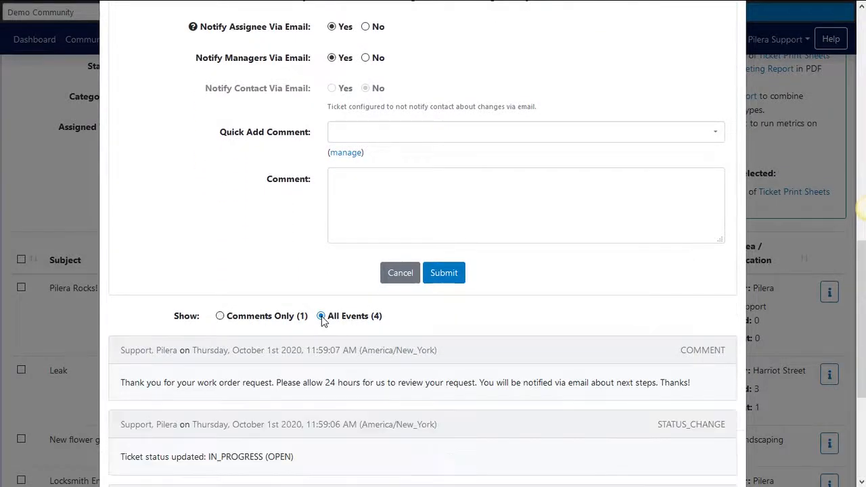
{"action": "scroll", "coordinate": [322, 316], "scroll_direction": "down", "scroll_amount": 2}
{"action": "scroll", "coordinate": [321, 316], "scroll_direction": "down", "scroll_amount": 1}
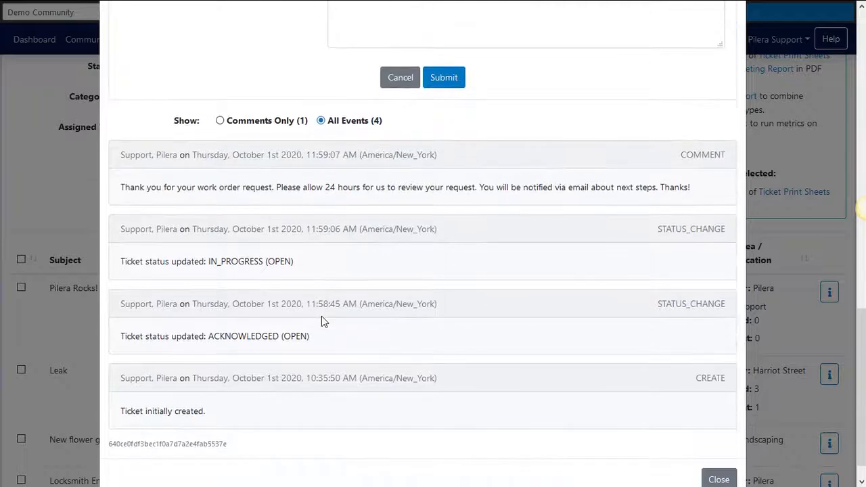
{"action": "scroll", "coordinate": [321, 316], "scroll_direction": "down", "scroll_amount": 1}
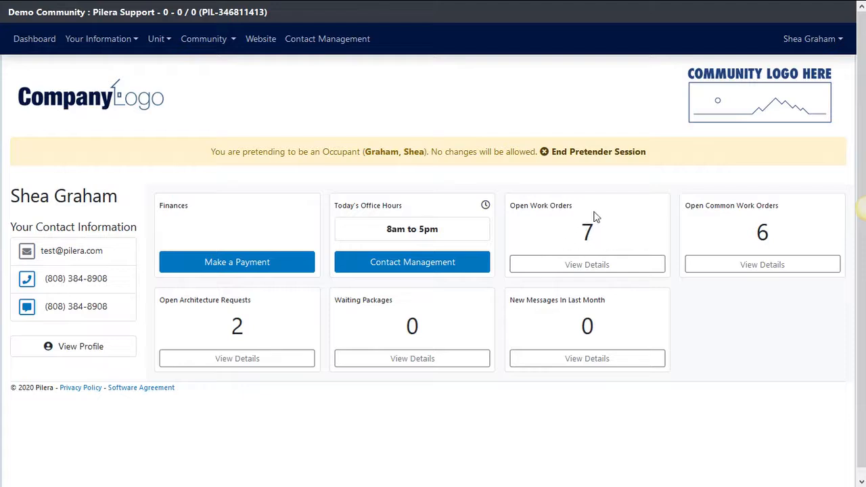
Step: Open the unit work orders list from the occupant's dashboard and look at the pages available for the unit
{"action": "left_click", "coordinate": [593, 266]}
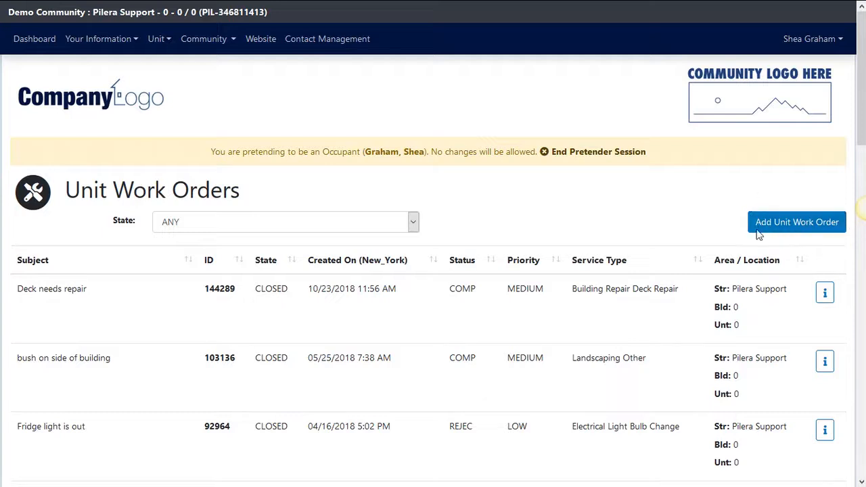
{"action": "left_click", "coordinate": [163, 42]}
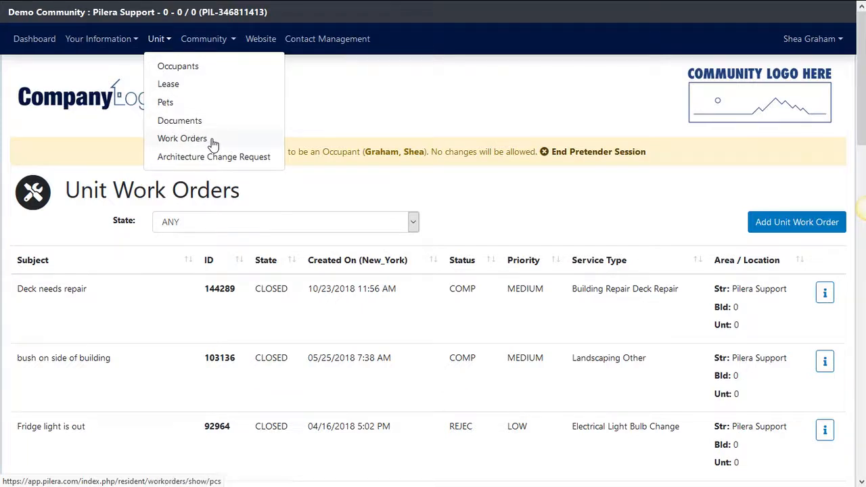
Step: Open the community's Common Area Work Orders list in the occupant view, and bring up the unit page choices
{"action": "left_click", "coordinate": [213, 43]}
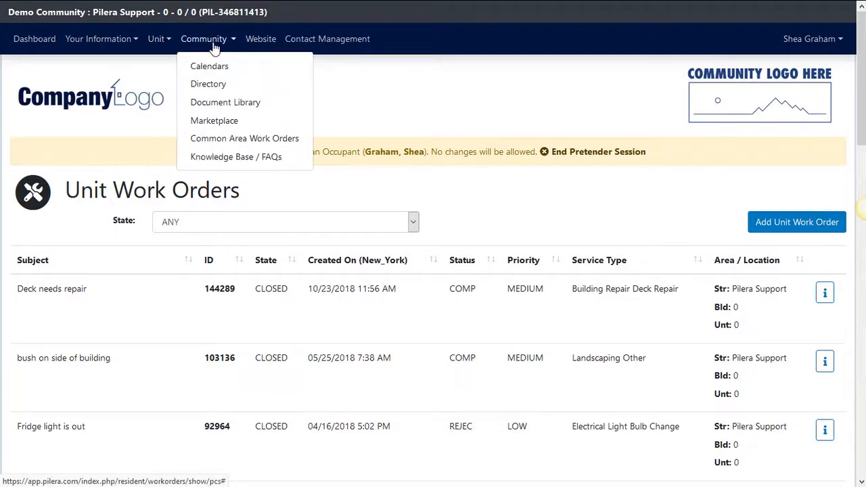
{"action": "left_click", "coordinate": [236, 143]}
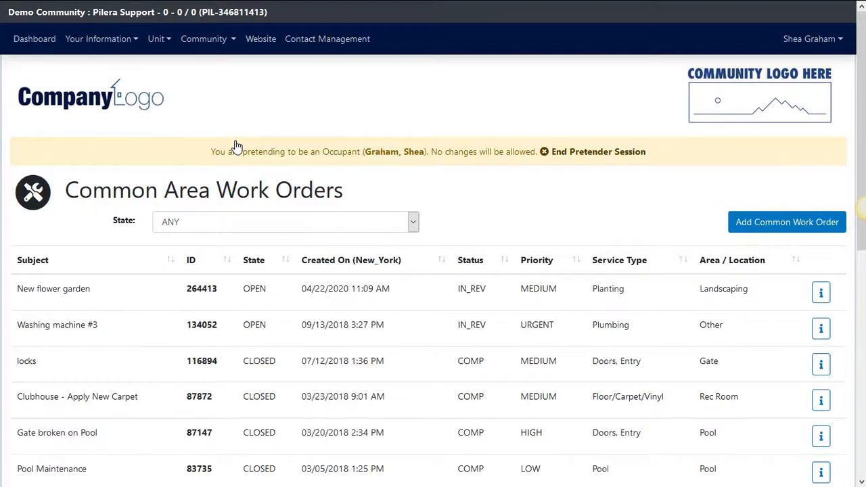
{"action": "left_click", "coordinate": [159, 45]}
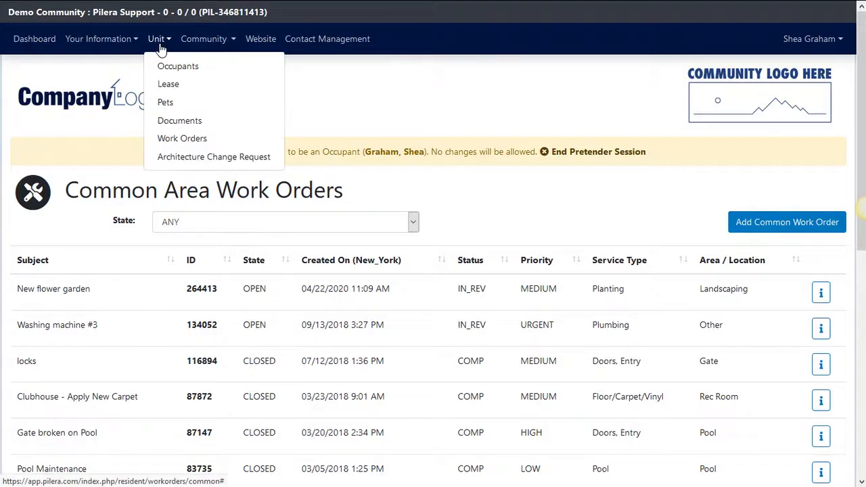
Step: Start a new unit work order from the occupant's Unit Work Orders list, with "Pilera Rocks!" as both subject and description
{"action": "left_click", "coordinate": [177, 140]}
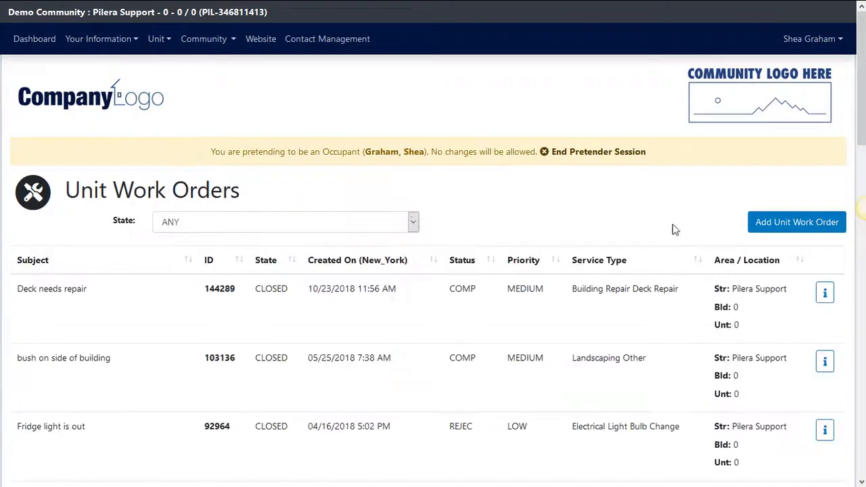
{"action": "left_click", "coordinate": [785, 226]}
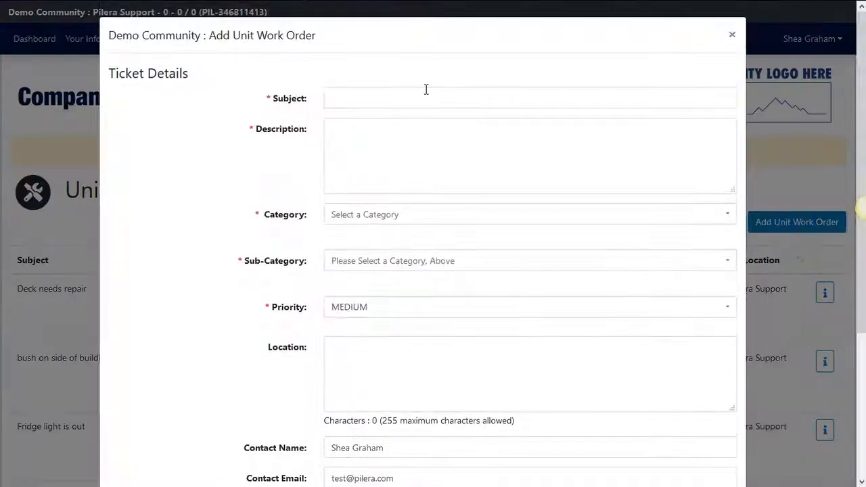
{"action": "left_click", "coordinate": [426, 89]}
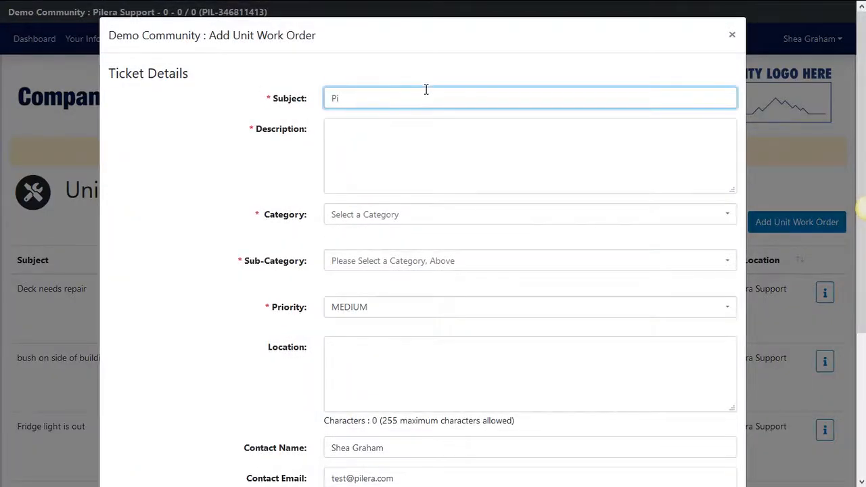
{"action": "type", "text": "Pilera Rocks!"}
{"action": "left_click_drag", "start_coordinate": [410, 91], "coordinate": [280, 110]}
{"action": "key", "text": "ctrl+c"}
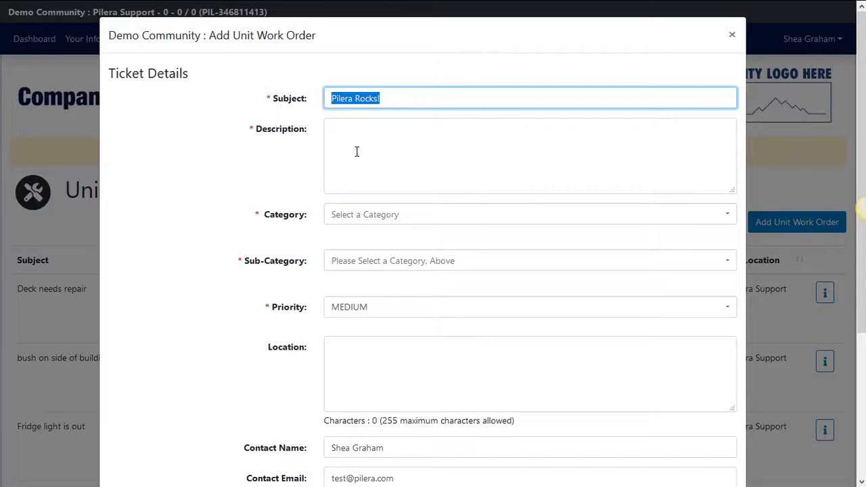
{"action": "left_click", "coordinate": [356, 151]}
{"action": "key", "text": "ctrl+v"}
Step: Set the work order's category to Concrete, its sub-category to Drain pan and its priority to LOW
{"action": "left_click", "coordinate": [359, 220]}
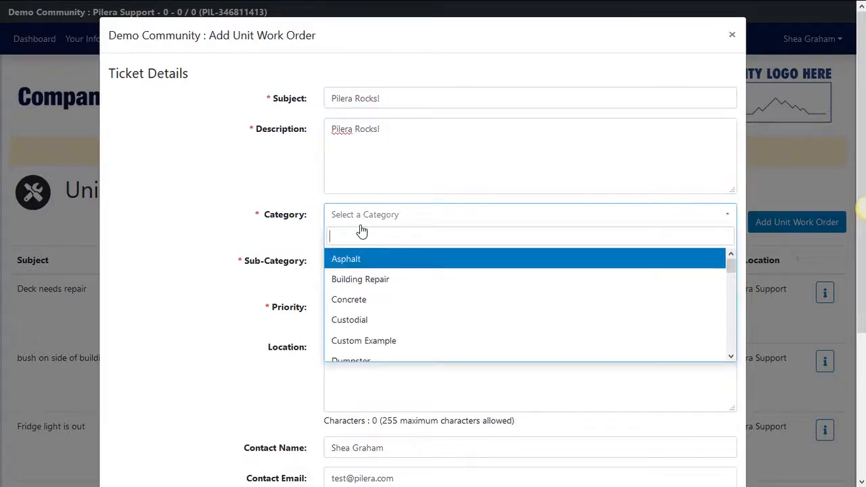
{"action": "left_click", "coordinate": [361, 300]}
{"action": "left_click", "coordinate": [375, 263]}
{"action": "left_click", "coordinate": [364, 326]}
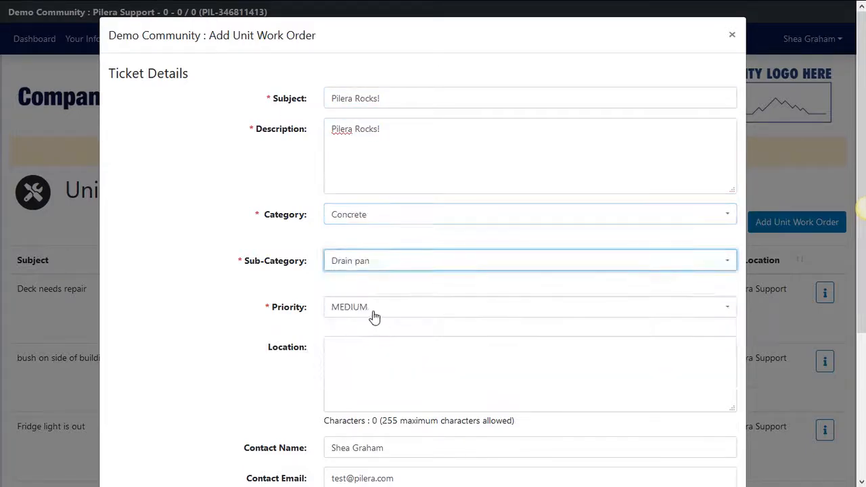
{"action": "left_click", "coordinate": [371, 311]}
{"action": "left_click", "coordinate": [368, 355]}
Step: Bring up the work order's attachment area, review the supported file types, and cancel the new work order
{"action": "scroll", "coordinate": [369, 357], "scroll_direction": "down", "scroll_amount": 1}
{"action": "scroll", "coordinate": [369, 357], "scroll_direction": "down", "scroll_amount": 1}
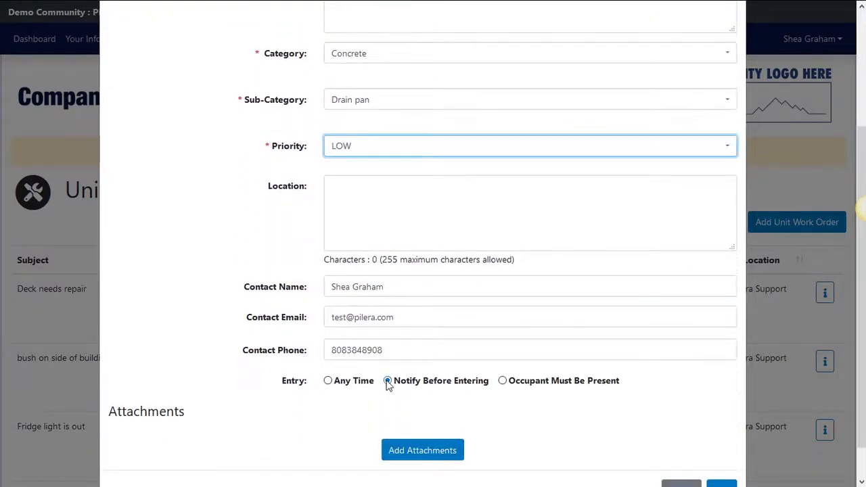
{"action": "scroll", "coordinate": [388, 383], "scroll_direction": "down", "scroll_amount": 1}
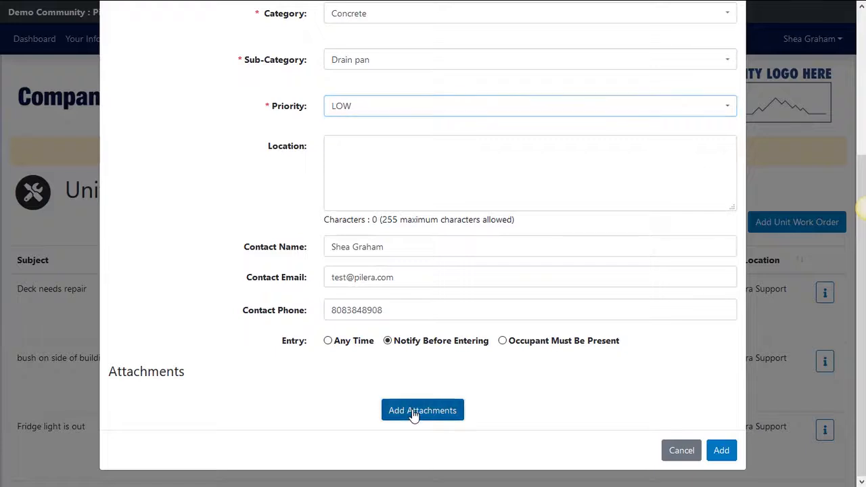
{"action": "left_click", "coordinate": [413, 411]}
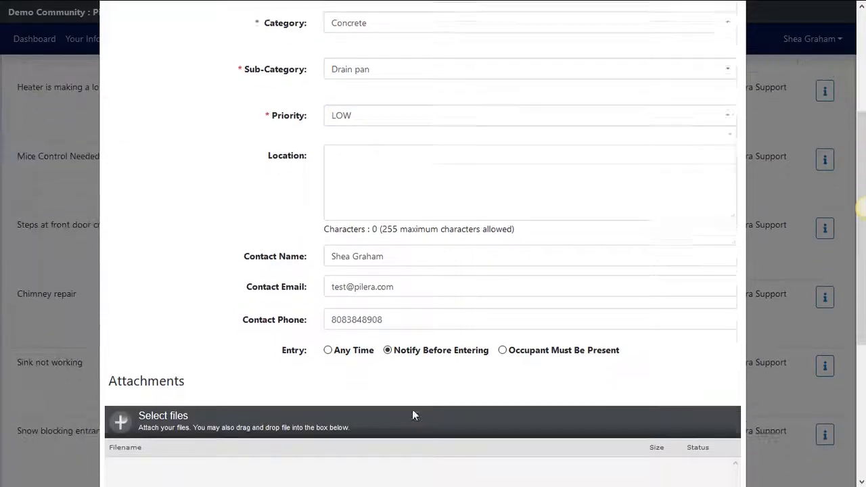
{"action": "scroll", "coordinate": [413, 415], "scroll_direction": "down", "scroll_amount": 5}
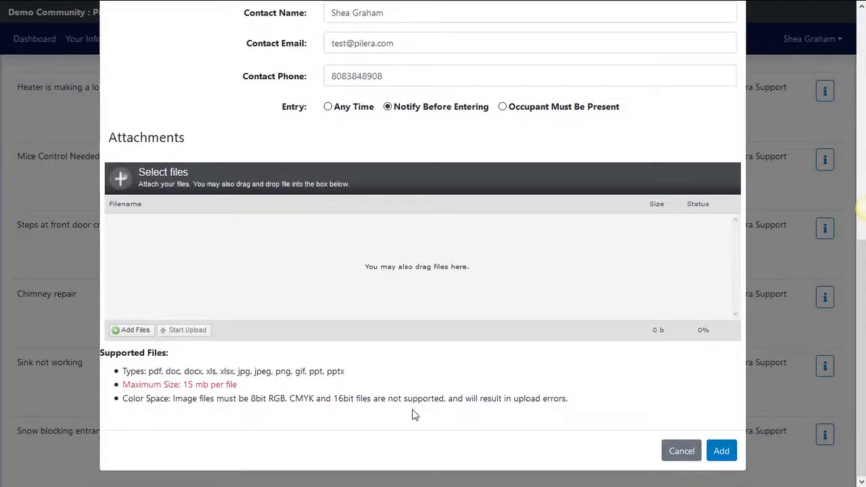
{"action": "left_click", "coordinate": [675, 455]}
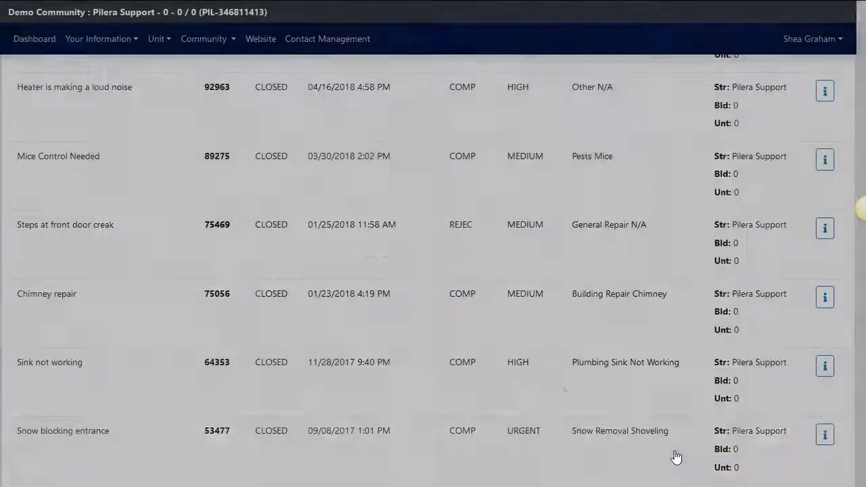
{"action": "scroll", "coordinate": [322, 326], "scroll_direction": "up", "scroll_amount": 3}
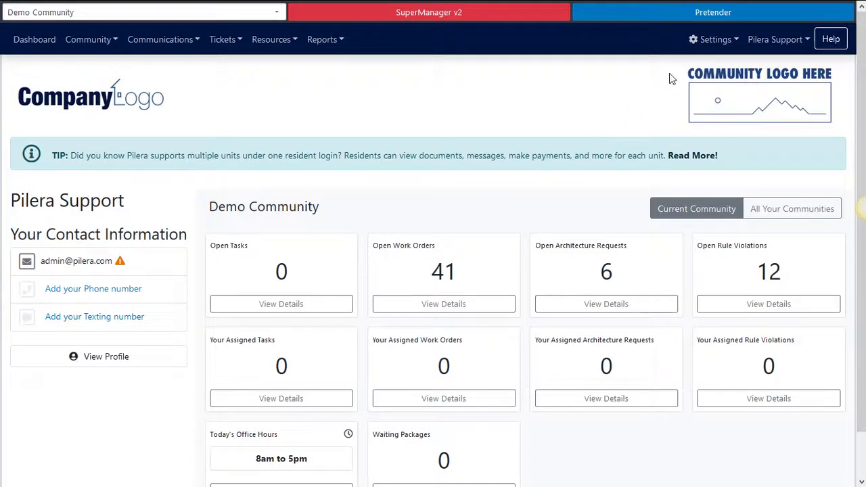
Step: Open the Vendor Management portal from the manager's view, start adding a vendor and look through its contact, address and documentation fields
{"action": "left_click", "coordinate": [712, 43]}
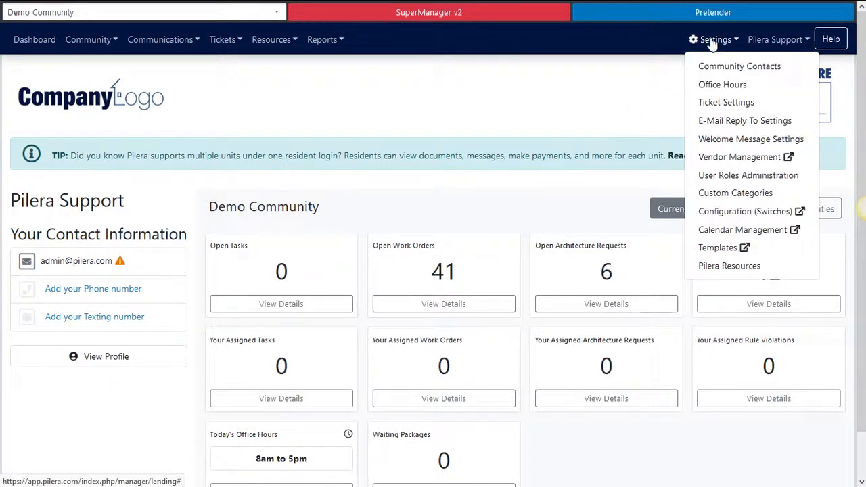
{"action": "left_click", "coordinate": [725, 161]}
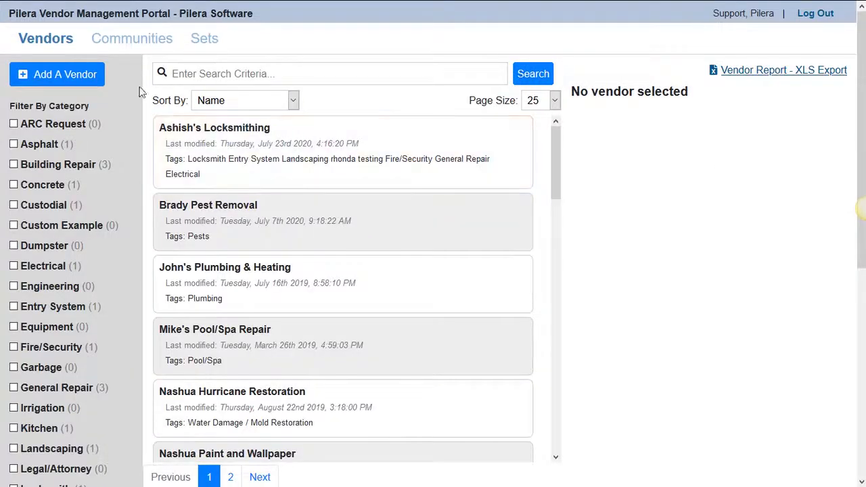
{"action": "left_click", "coordinate": [55, 81]}
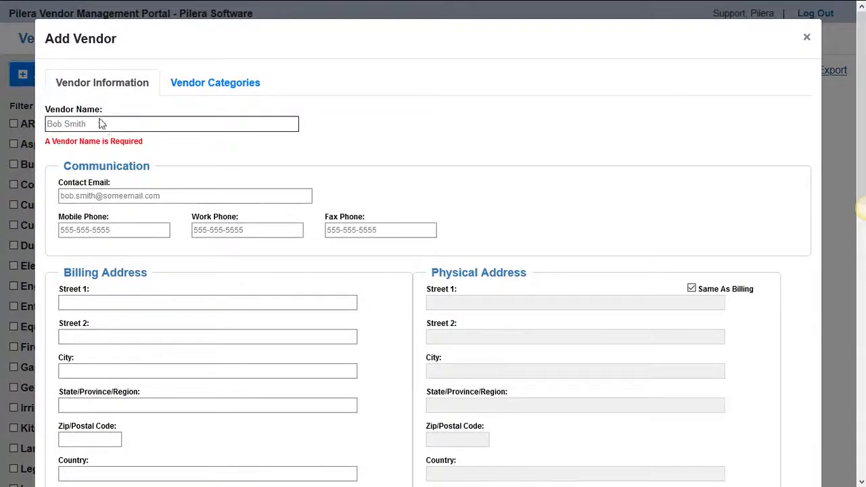
{"action": "left_click", "coordinate": [109, 130]}
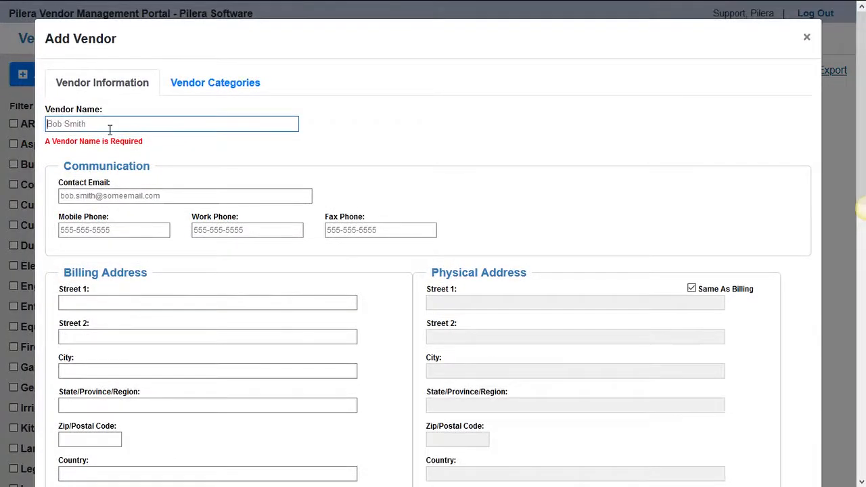
{"action": "left_click", "coordinate": [116, 196]}
{"action": "scroll", "coordinate": [117, 191], "scroll_direction": "down", "scroll_amount": 3}
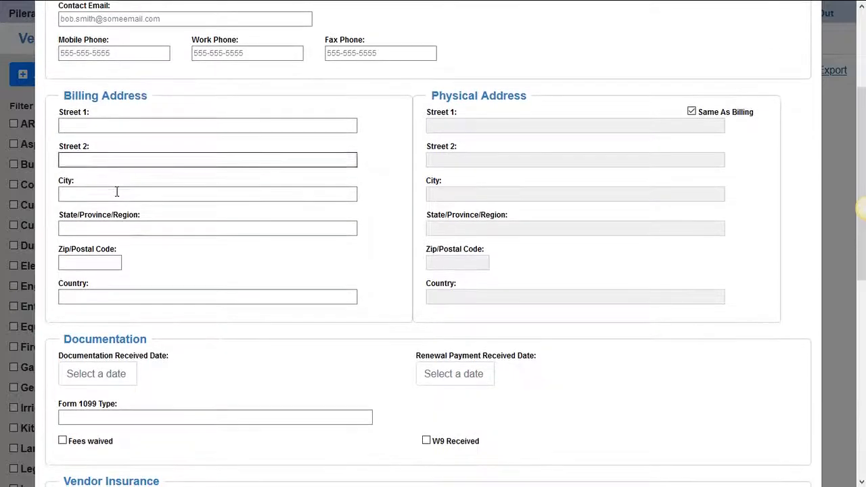
{"action": "scroll", "coordinate": [116, 192], "scroll_direction": "down", "scroll_amount": 4}
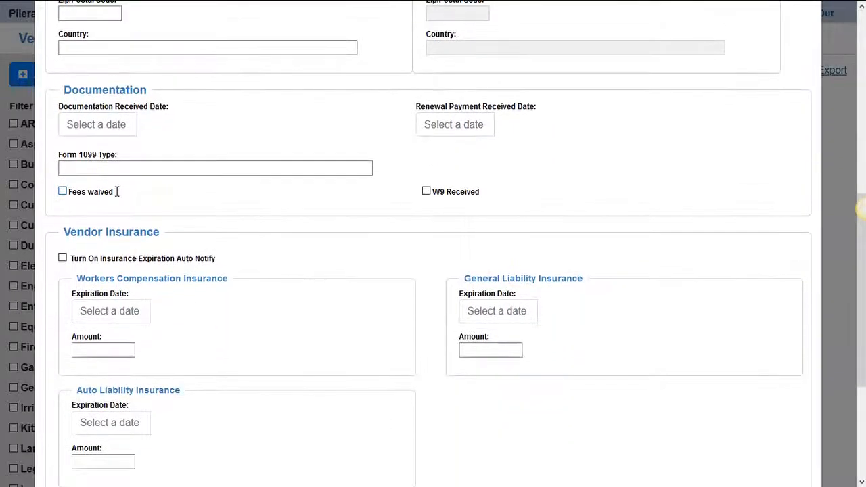
Step: Turn on insurance expiration auto notify and set the Workers Compensation expiration date to 10/23/2020 and its amount to $500
{"action": "left_click", "coordinate": [63, 260]}
{"action": "left_click", "coordinate": [98, 310]}
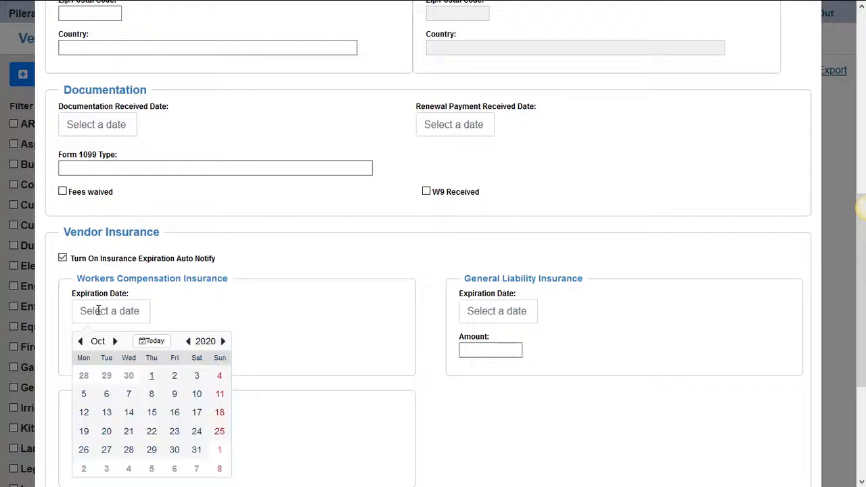
{"action": "left_click", "coordinate": [174, 433]}
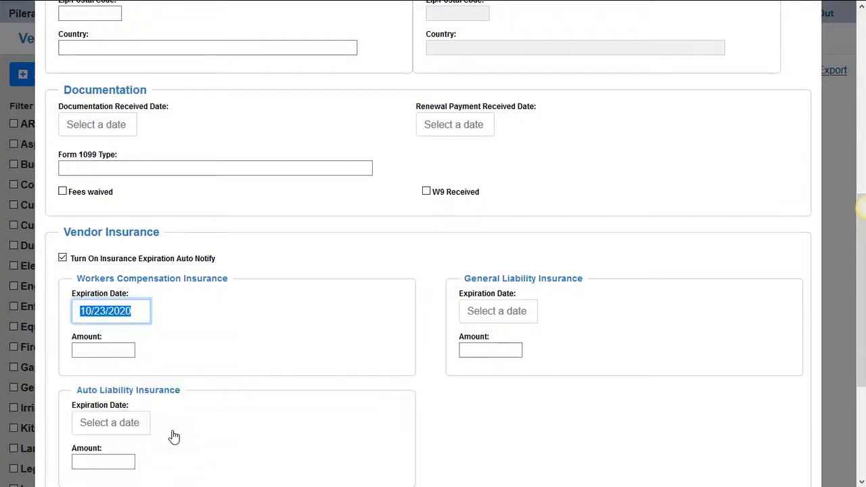
{"action": "left_click", "coordinate": [115, 349]}
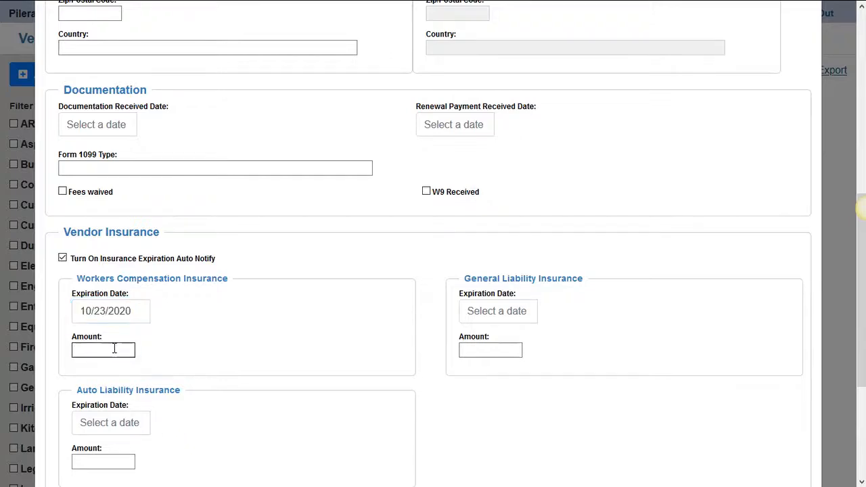
{"action": "type", "text": "$500"}
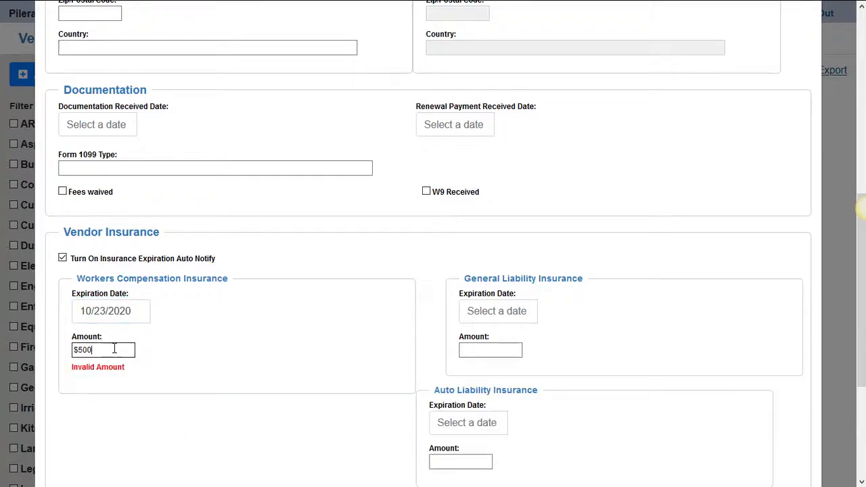
Step: View the categories available for the new vendor and close the vendor form without saving
{"action": "scroll", "coordinate": [222, 367], "scroll_direction": "up", "scroll_amount": 6}
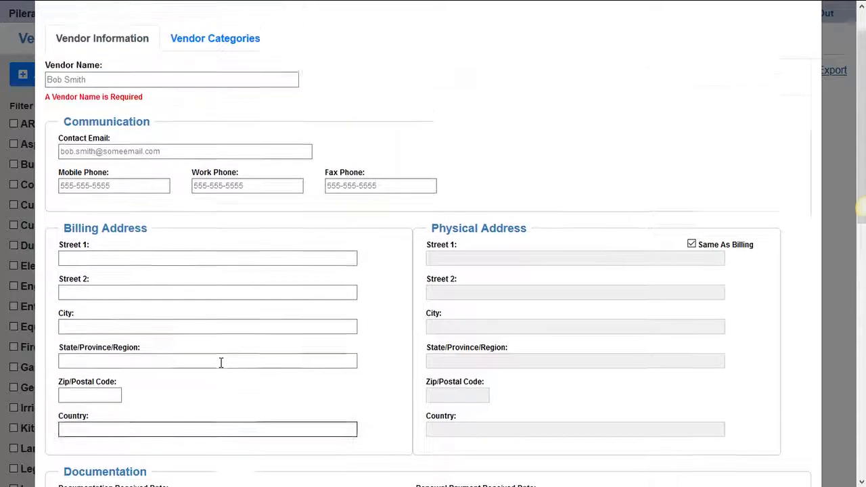
{"action": "left_click", "coordinate": [218, 89]}
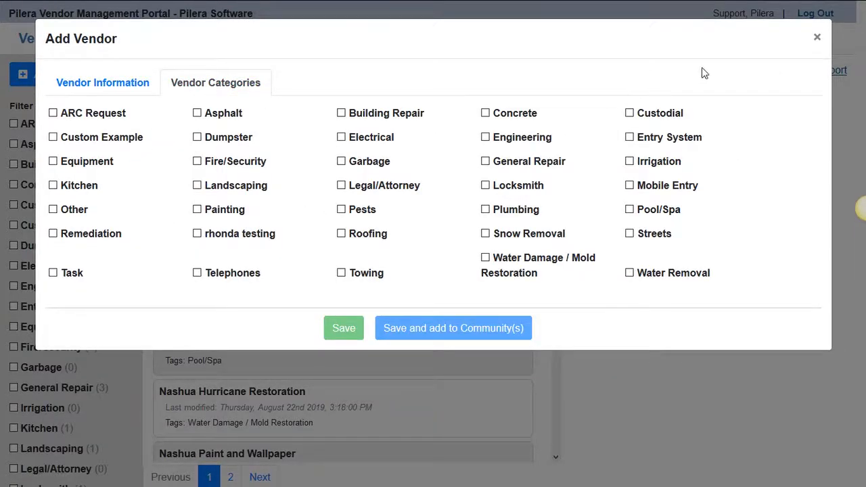
{"action": "left_click", "coordinate": [815, 40]}
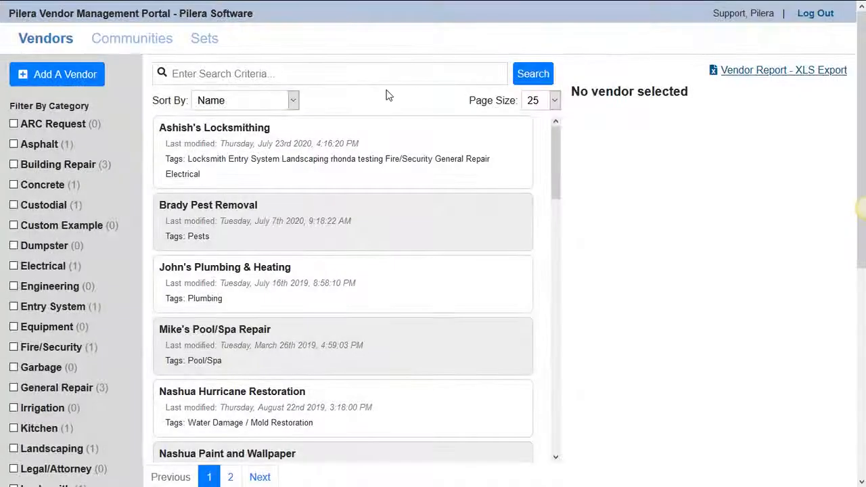
Step: Look over the vendor sorting choices and the portal's Communities and Sets lists, selecting the High Rise Vendors set
{"action": "left_click", "coordinate": [285, 107]}
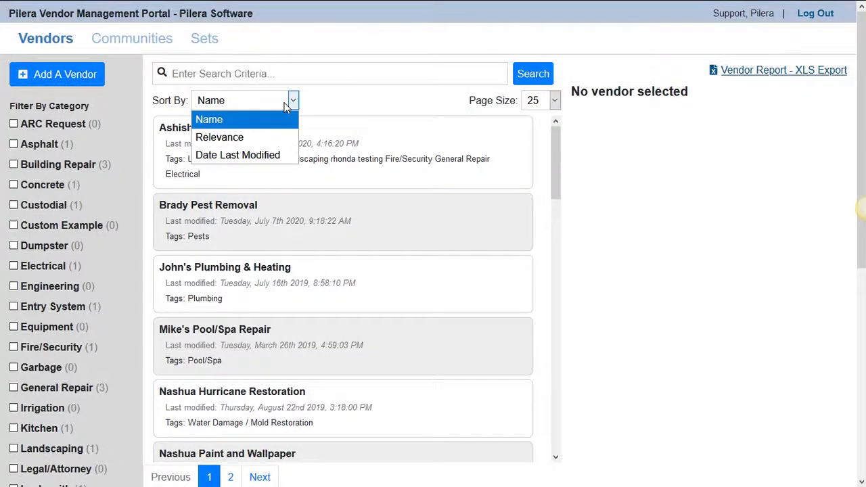
{"action": "left_click", "coordinate": [286, 107]}
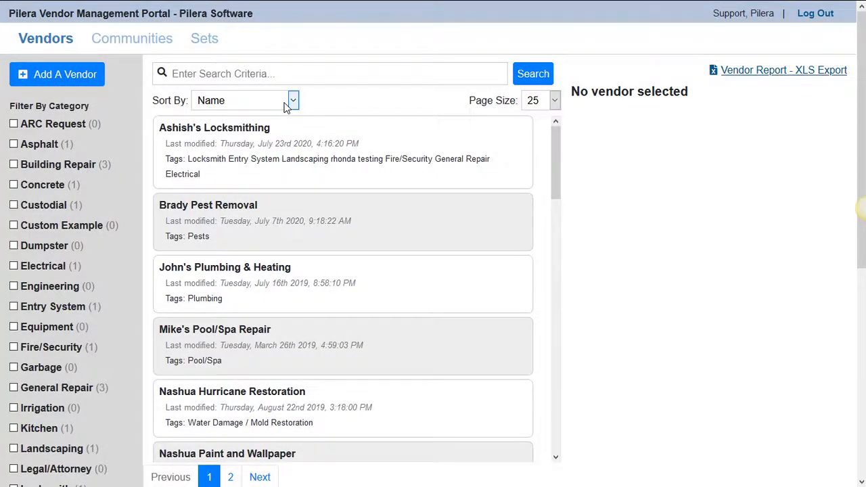
{"action": "left_click", "coordinate": [137, 41]}
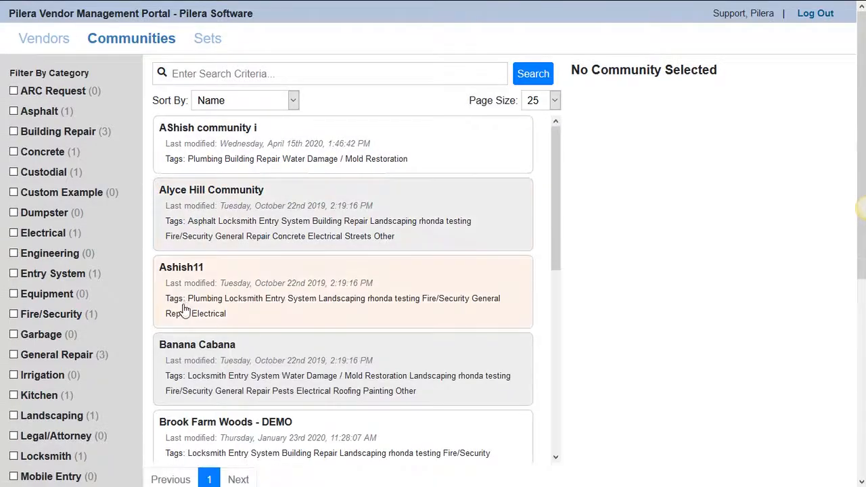
{"action": "left_click", "coordinate": [207, 40]}
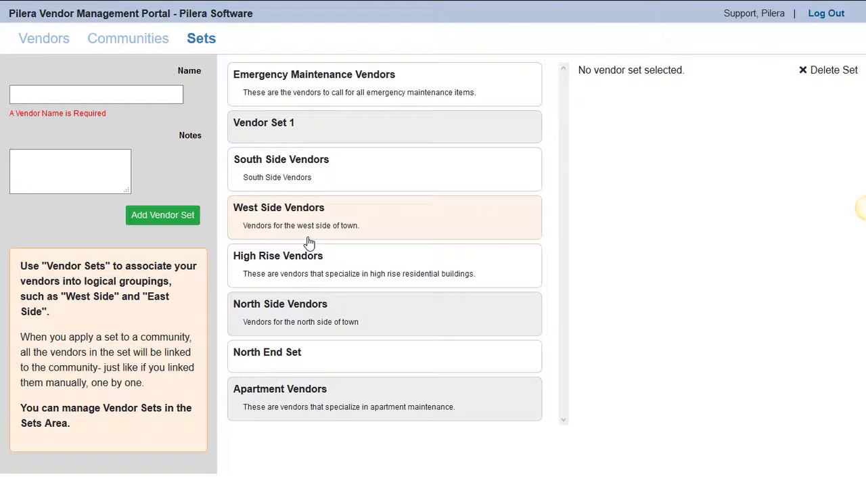
{"action": "left_click", "coordinate": [357, 265]}
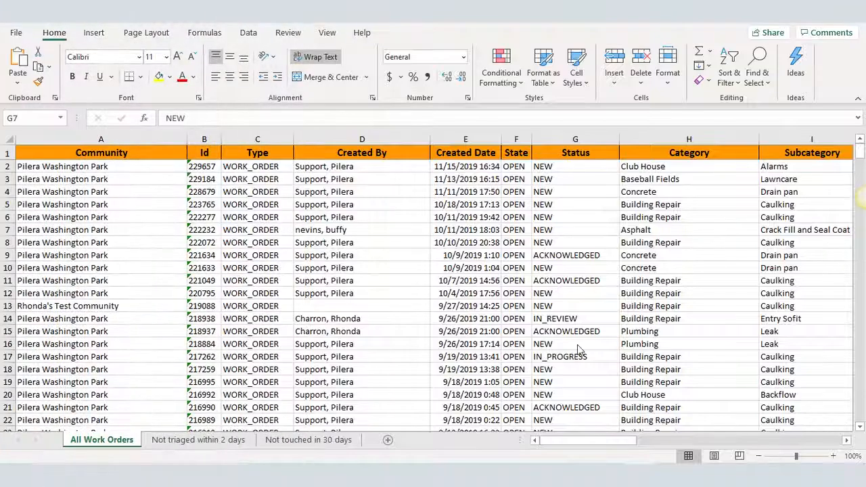
Step: Look through the All Work Orders sheet of the Excel work order report and open the Not touched in 30 days sheet
{"action": "scroll", "coordinate": [422, 321], "scroll_direction": "down", "scroll_amount": 6}
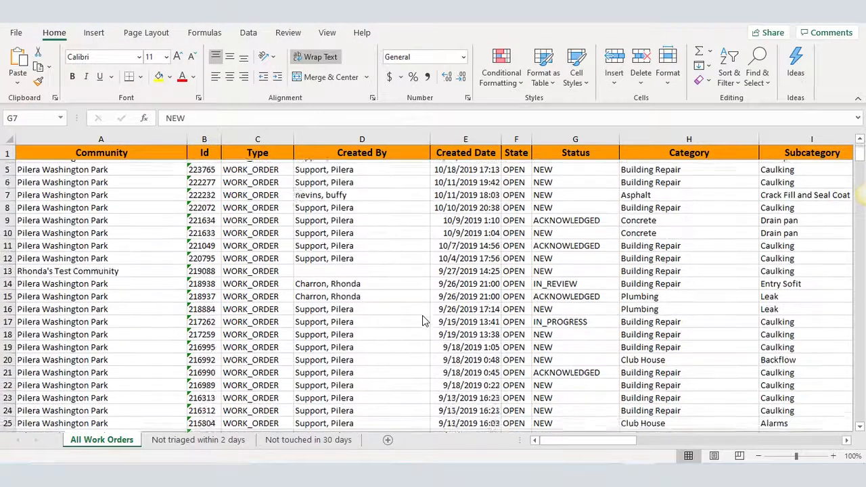
{"action": "scroll", "coordinate": [422, 321], "scroll_direction": "down", "scroll_amount": 1}
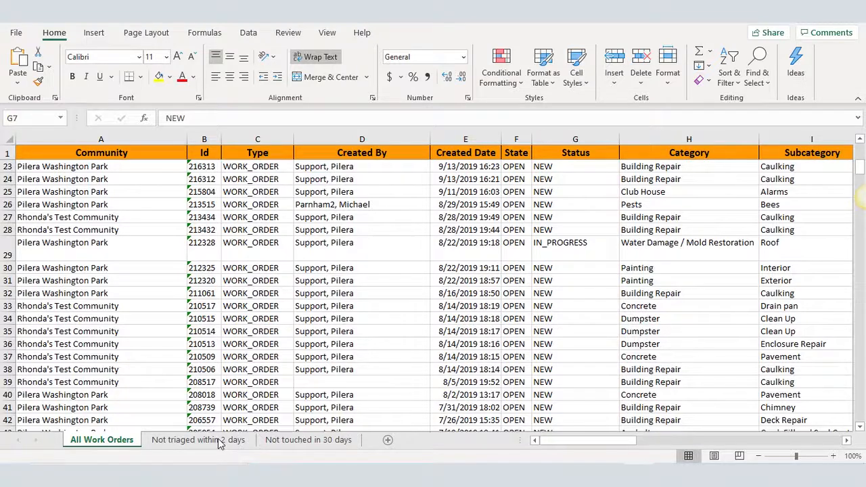
{"action": "left_click", "coordinate": [309, 443]}
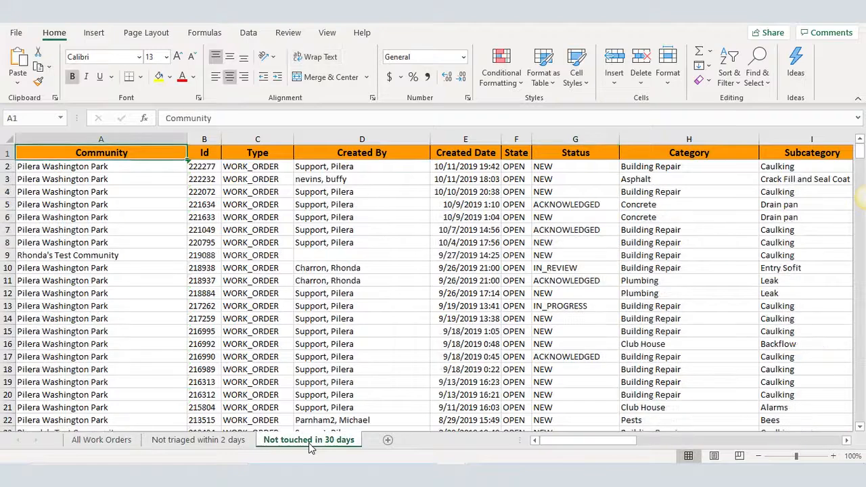